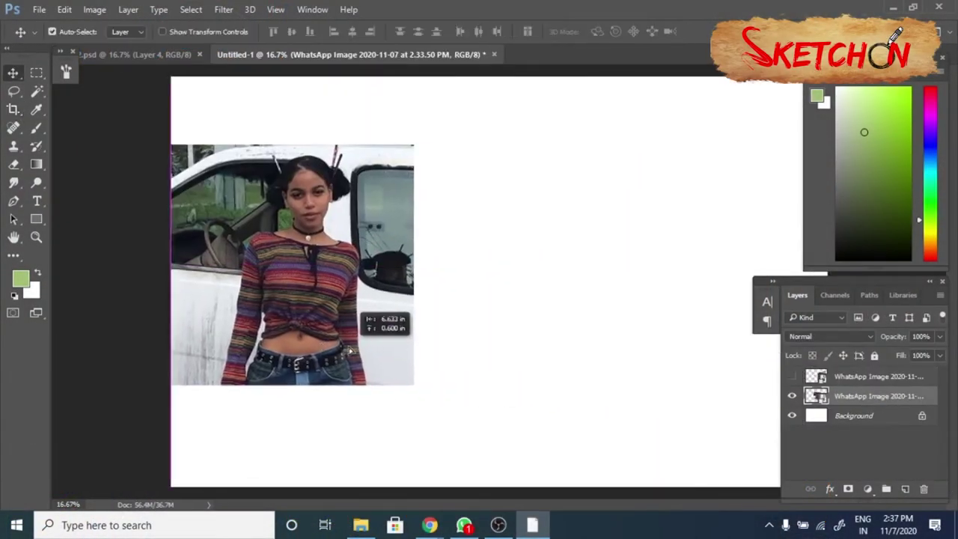
Drag the scaled reference photo into place on the left of the canvas
drag(754, 309, 782, 284)
Sketch the head circle, guide line, face, neck and shoulders in black
key(b)
key(d)
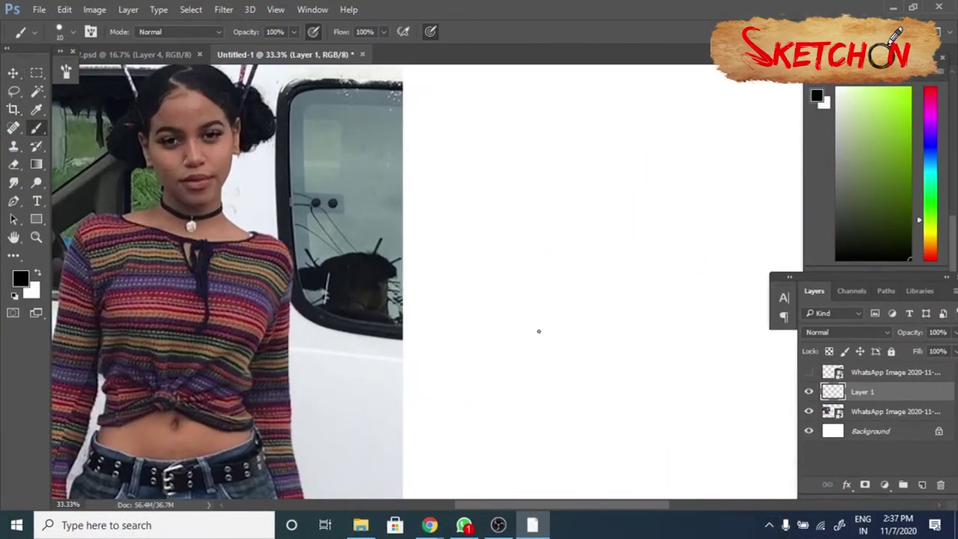
drag(581, 117, 582, 117)
drag(584, 159, 594, 228)
key(Tab)
mouse_move(535, 222)
mouse_down()
mouse_move(515, 177)
mouse_move(504, 177)
mouse_up()
drag(594, 150, 535, 246)
drag(636, 251, 479, 283)
Resize the sketch, then rough in the shoulders, chest, arms and torso sides
key(ctrl+t)
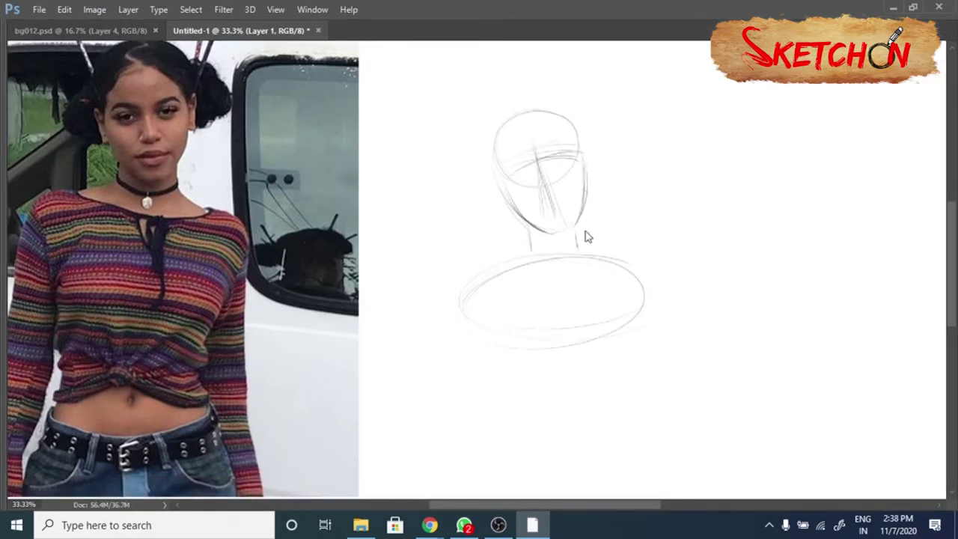
key(Return)
mouse_move(485, 238)
mouse_down()
mouse_move(665, 244)
mouse_move(452, 292)
mouse_up()
drag(448, 343, 430, 417)
drag(679, 264, 683, 313)
drag(530, 327, 629, 324)
drag(572, 279, 571, 334)
drag(636, 296, 664, 364)
drag(507, 336, 488, 396)
Sketch the lower torso, waist curve and hip oval
key(ctrl+minus)
drag(512, 289, 509, 323)
drag(599, 302, 617, 331)
drag(569, 362, 524, 373)
drag(523, 325, 516, 355)
drag(506, 306, 560, 345)
mouse_move(621, 295)
mouse_down()
mouse_move(536, 346)
mouse_move(607, 379)
mouse_up()
mouse_move(492, 393)
mouse_down()
mouse_move(479, 449)
mouse_move(618, 389)
mouse_up()
Add the leg line, torso sides, hip side and a centre line below the hips
mouse_move(629, 234)
mouse_down()
mouse_move(638, 290)
mouse_move(614, 307)
mouse_up()
drag(510, 247, 506, 342)
drag(614, 365, 627, 424)
drag(556, 413, 555, 450)
Sketch both arms with sleeve lines, plus a long horizontal ground line
mouse_move(479, 217)
mouse_down()
mouse_move(465, 307)
mouse_move(467, 413)
mouse_up()
drag(452, 349, 440, 415)
drag(651, 239, 660, 303)
drag(658, 269, 667, 437)
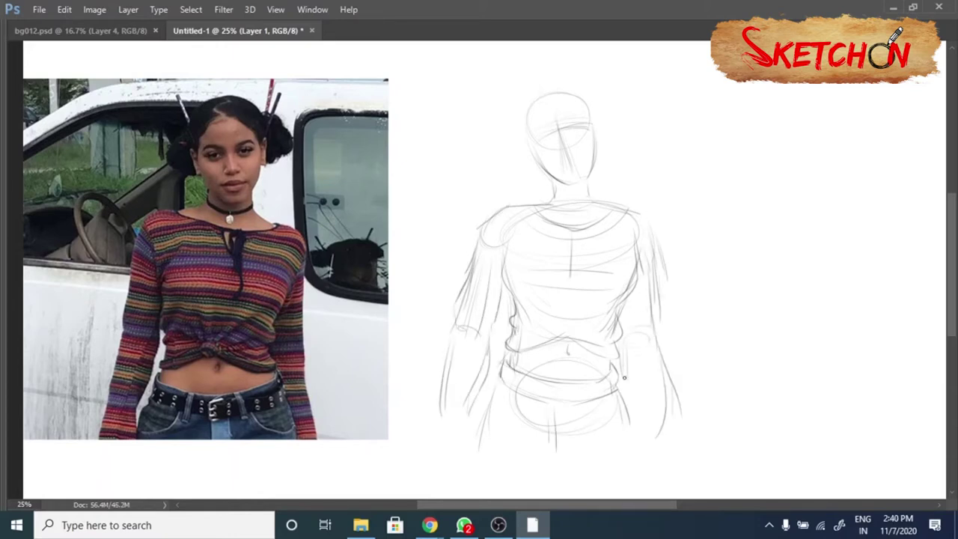
drag(644, 302, 659, 441)
drag(442, 413, 728, 417)
Refine the head construction and jaw lines, and sketch a hair bun and outline
drag(558, 158, 538, 186)
drag(595, 112, 592, 177)
mouse_move(533, 138)
mouse_down()
mouse_move(604, 116)
mouse_move(578, 178)
mouse_up()
drag(522, 138, 577, 189)
drag(596, 158, 569, 187)
drag(527, 139, 602, 118)
drag(544, 91, 606, 120)
mouse_move(532, 97)
mouse_down()
mouse_move(513, 141)
mouse_move(533, 189)
mouse_up()
mouse_move(536, 73)
mouse_down()
mouse_move(608, 112)
mouse_move(617, 205)
mouse_up()
Darken the arm outlines and sketch the V-neckline and collar tie
drag(553, 181, 521, 221)
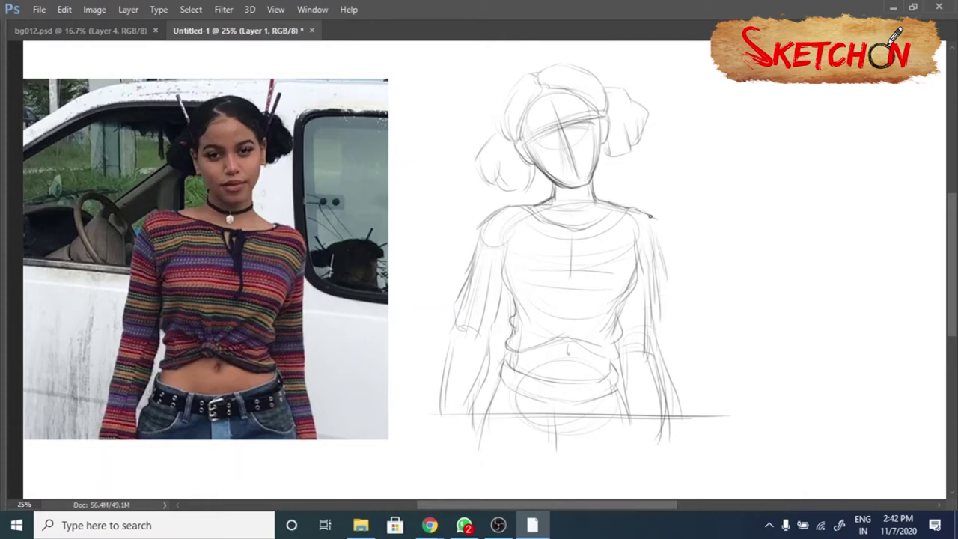
drag(650, 217, 662, 352)
drag(518, 232, 494, 312)
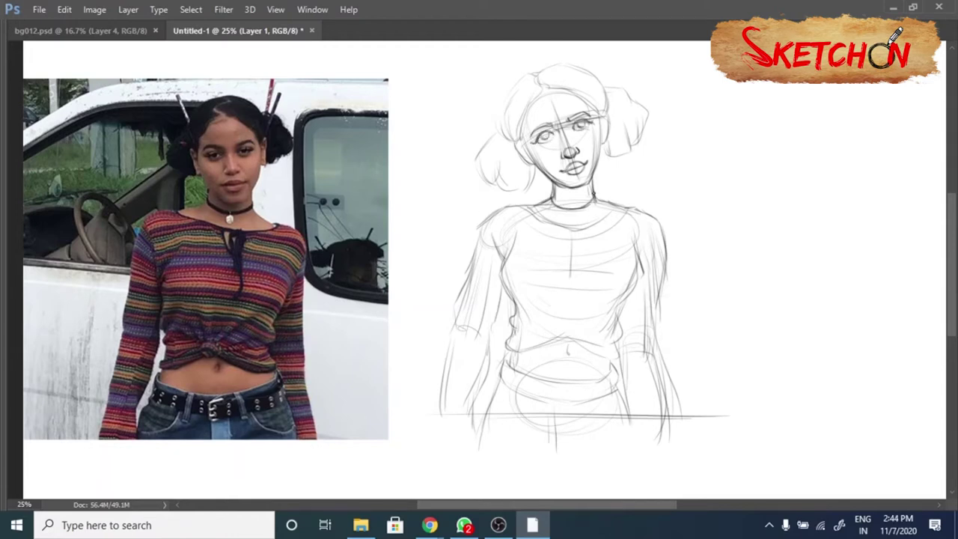
drag(518, 214, 626, 214)
mouse_move(563, 241)
mouse_down()
mouse_move(587, 262)
mouse_move(589, 295)
mouse_up()
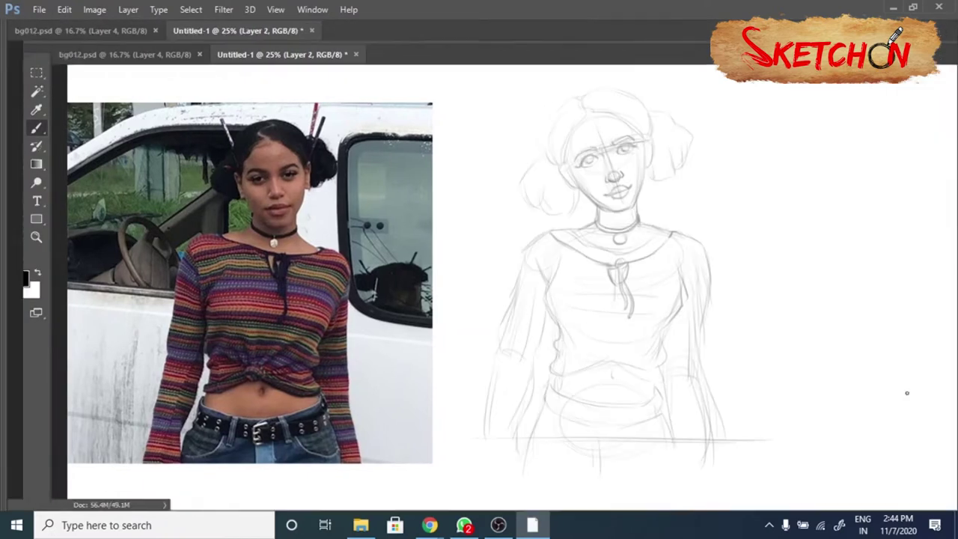
drag(539, 75, 545, 95)
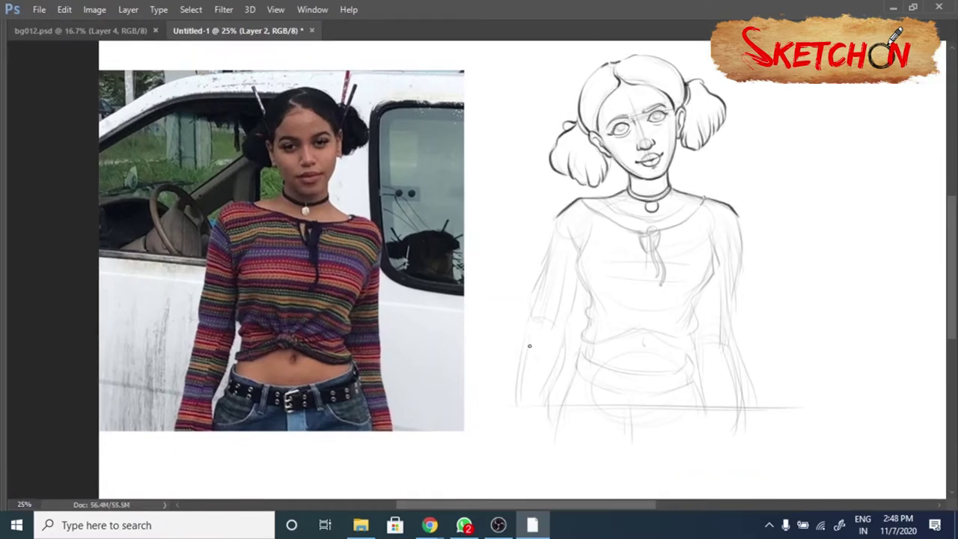
Ink the curved neckline, collar tie, torso sides and both arms
mouse_move(579, 200)
mouse_down()
mouse_move(686, 222)
mouse_move(659, 283)
mouse_up()
mouse_move(589, 221)
mouse_down()
mouse_move(576, 255)
mouse_move(597, 322)
mouse_up()
drag(711, 239, 685, 308)
drag(557, 217, 533, 313)
drag(533, 313, 520, 430)
drag(581, 279, 548, 412)
drag(738, 213, 744, 431)
Ink the tied shirt hem and waistband, and add leg lines
drag(698, 298, 697, 319)
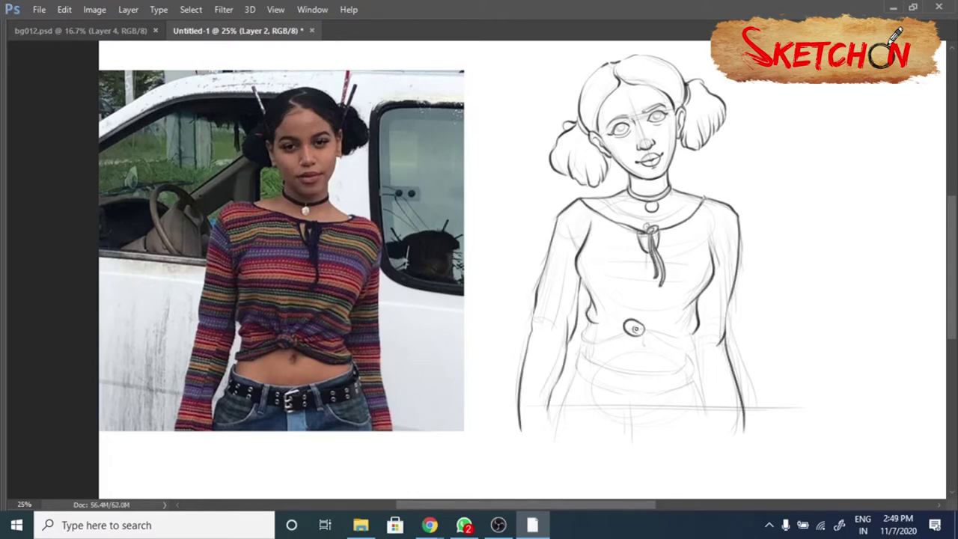
drag(642, 333, 698, 337)
drag(582, 349, 690, 362)
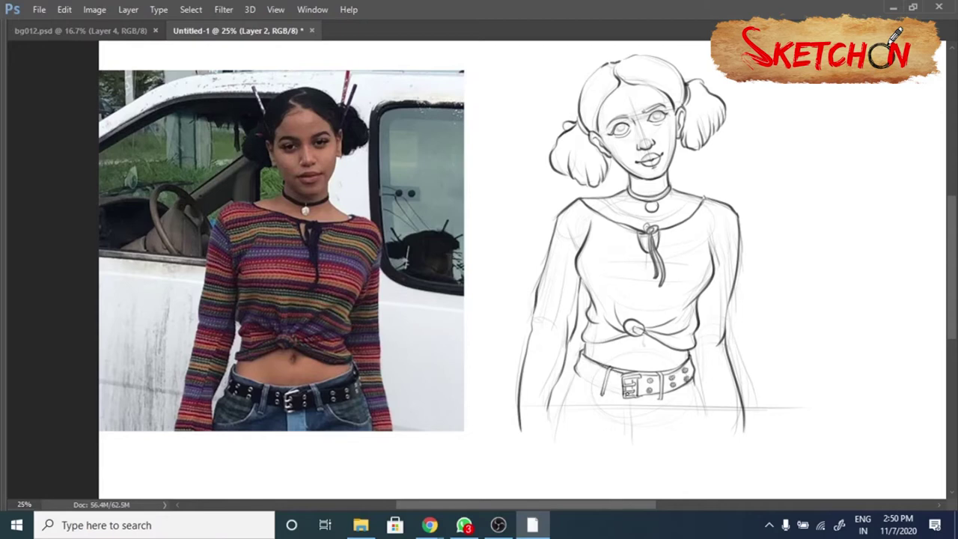
drag(568, 391, 560, 424)
drag(690, 376, 711, 421)
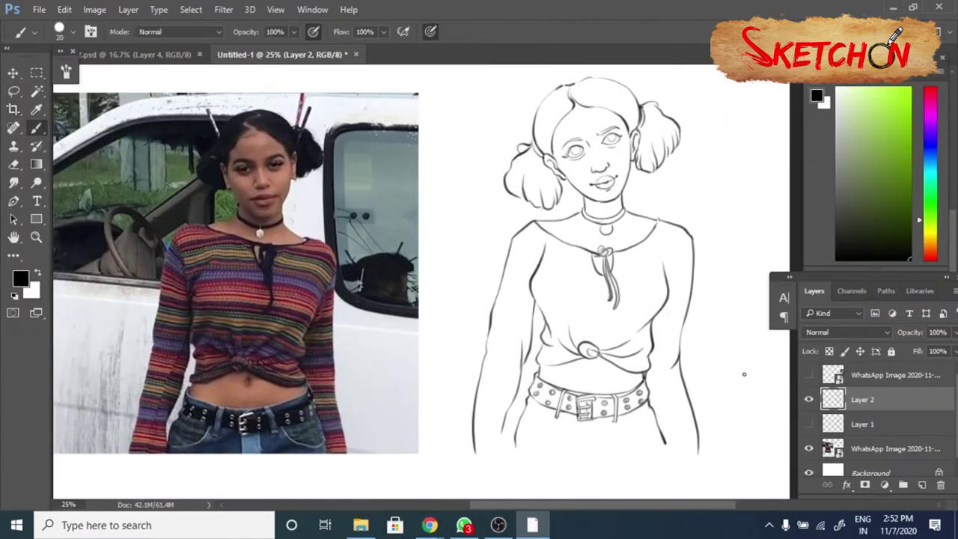
Paint a teal backdrop behind the figure on a new layer with a 200 px brush
click(863, 424)
click(922, 485)
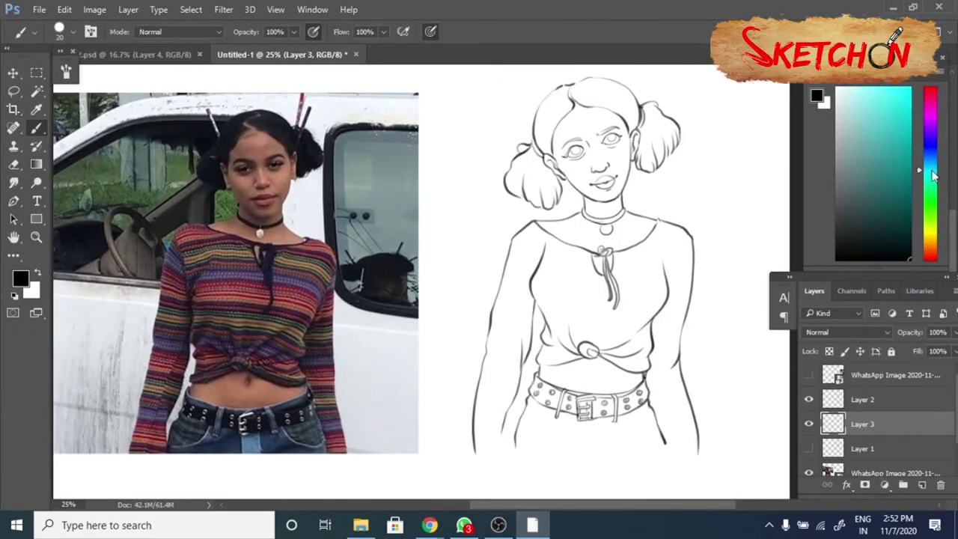
click(895, 145)
key(bracketright)
key(bracketright)
key(bracketright)
mouse_move(453, 247)
mouse_down()
mouse_move(640, 167)
mouse_move(674, 450)
mouse_up()
drag(479, 224, 524, 90)
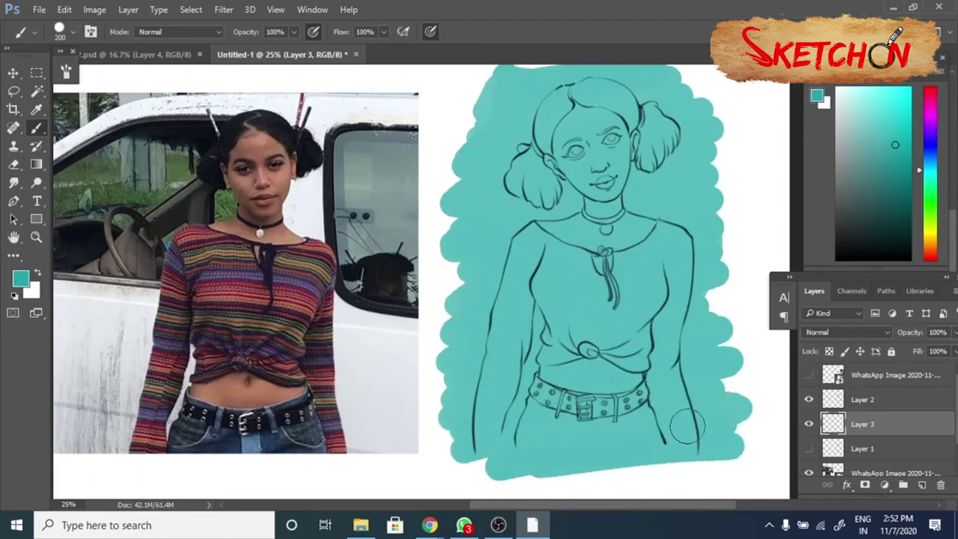
Add a skin layer and choose a peach tone and smaller brush, undoing a misplaced stroke
click(922, 485)
click(863, 399)
key(ctrl+plus)
click(925, 250)
click(865, 88)
key(bracketleft)
key(bracketleft)
key(bracketleft)
drag(621, 196, 617, 233)
key(ctrl+z)
Fill the whole face with salmon-peach skin tone on the empty layer
click(863, 423)
drag(628, 161, 592, 225)
drag(547, 172, 584, 224)
drag(577, 131, 599, 236)
click(874, 90)
drag(591, 146, 623, 192)
mouse_move(561, 149)
mouse_down()
mouse_move(576, 235)
mouse_move(617, 255)
mouse_up()
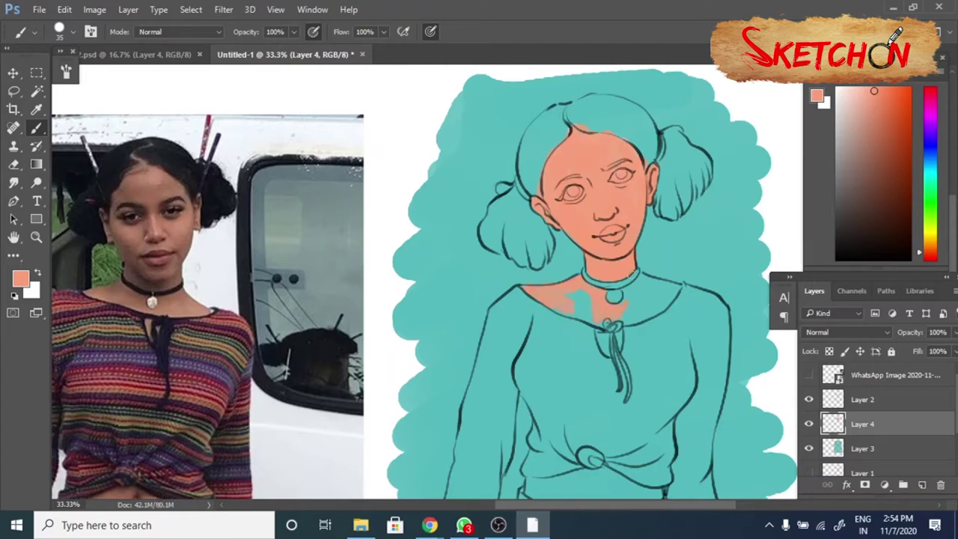
Paint skin tone onto the neckline and the midriff above the belt
drag(621, 293, 645, 313)
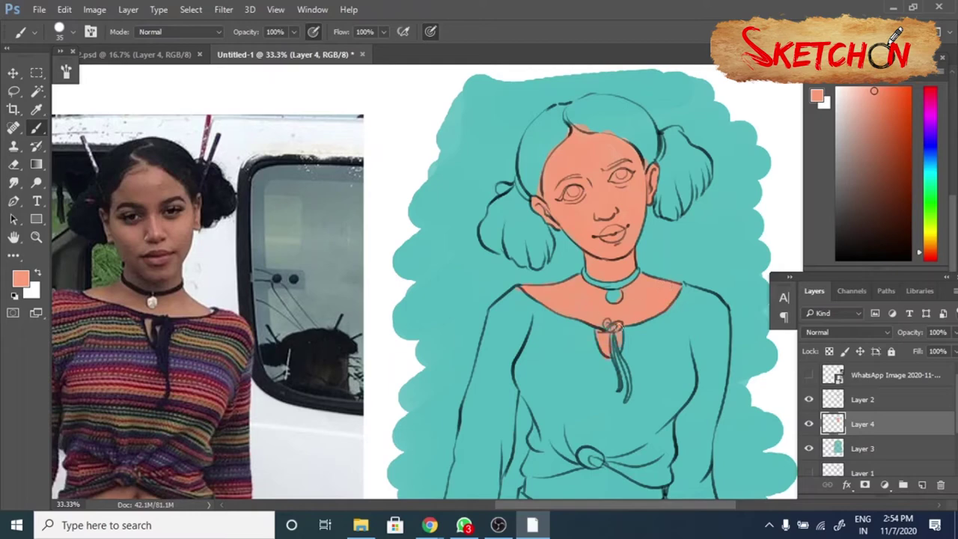
scroll(584, 299, down, 2)
mouse_move(512, 428)
mouse_down()
mouse_move(558, 422)
mouse_move(583, 441)
mouse_up()
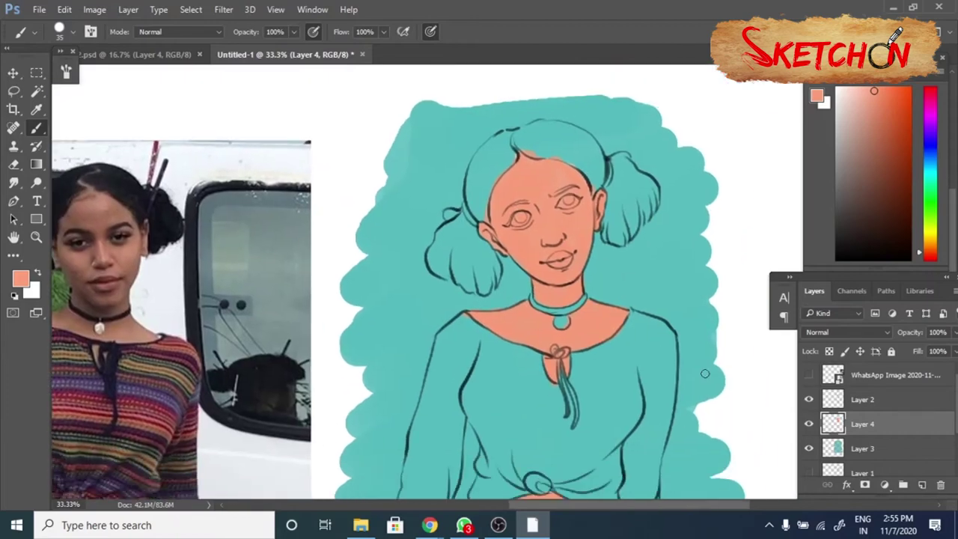
Paint the top of the hair and both buns dark brown
mouse_move(459, 214)
mouse_down()
mouse_move(488, 275)
mouse_move(442, 225)
mouse_up()
mouse_move(472, 258)
mouse_down()
mouse_move(497, 289)
mouse_move(457, 288)
mouse_up()
drag(479, 150, 644, 225)
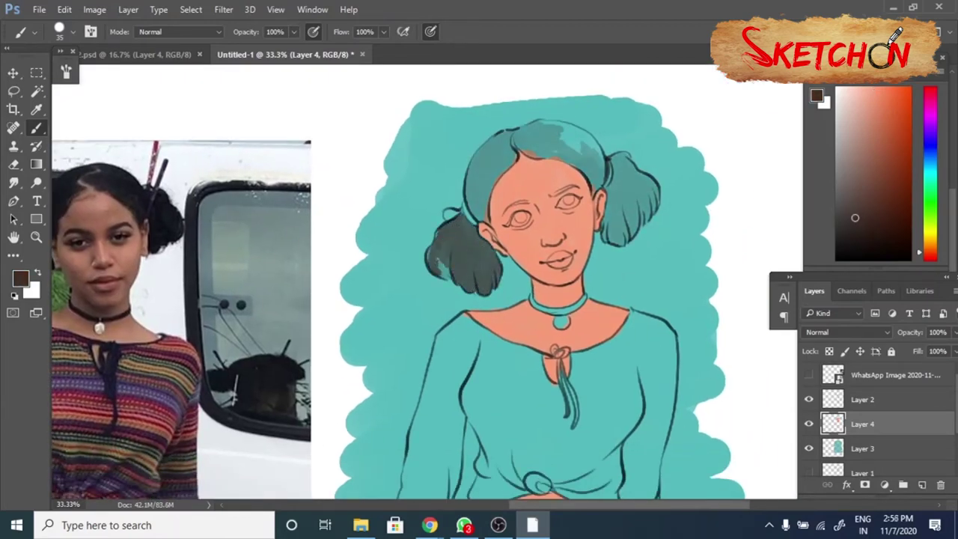
mouse_move(480, 153)
mouse_down()
mouse_move(565, 127)
mouse_move(599, 161)
mouse_move(574, 131)
mouse_move(554, 145)
mouse_up()
drag(611, 194, 621, 232)
mouse_move(616, 161)
mouse_down()
mouse_move(633, 220)
mouse_move(659, 202)
mouse_up()
drag(455, 217, 483, 292)
mouse_move(479, 239)
mouse_down()
mouse_move(446, 224)
mouse_move(434, 273)
mouse_up()
scroll(449, 262, down, 4)
Sample maroon with the Eyedropper and paint the shirt and sleeve maroon
key(i)
click(243, 206)
key(b)
mouse_move(528, 202)
mouse_down()
mouse_move(516, 244)
mouse_move(483, 281)
mouse_up()
drag(517, 247, 509, 340)
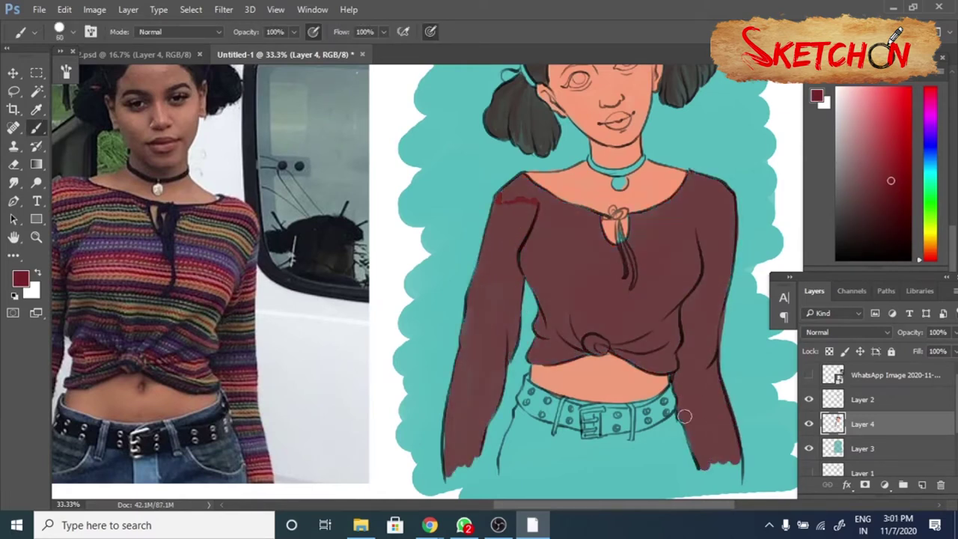
Paint the jeans blue and the studded belt and choker dark grey
click(868, 164)
drag(513, 449, 689, 471)
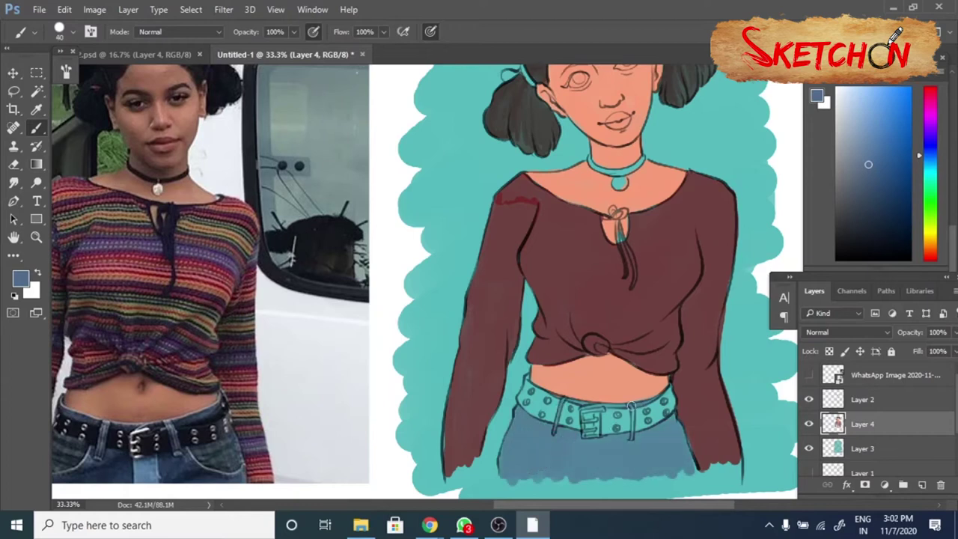
click(857, 223)
mouse_move(584, 410)
mouse_down()
mouse_move(633, 435)
mouse_move(674, 419)
mouse_up()
mouse_move(524, 378)
mouse_down()
mouse_move(541, 408)
mouse_move(578, 423)
mouse_up()
mouse_move(591, 164)
mouse_down()
mouse_move(643, 166)
mouse_move(626, 170)
mouse_move(644, 161)
mouse_move(590, 165)
mouse_up()
Dab peach onto the pendant and a light salmon stroke on the bow
alt+click(659, 180)
click(621, 182)
alt+click(625, 161)
alt+click(618, 225)
drag(626, 211, 629, 217)
scroll(543, 320, up, 3)
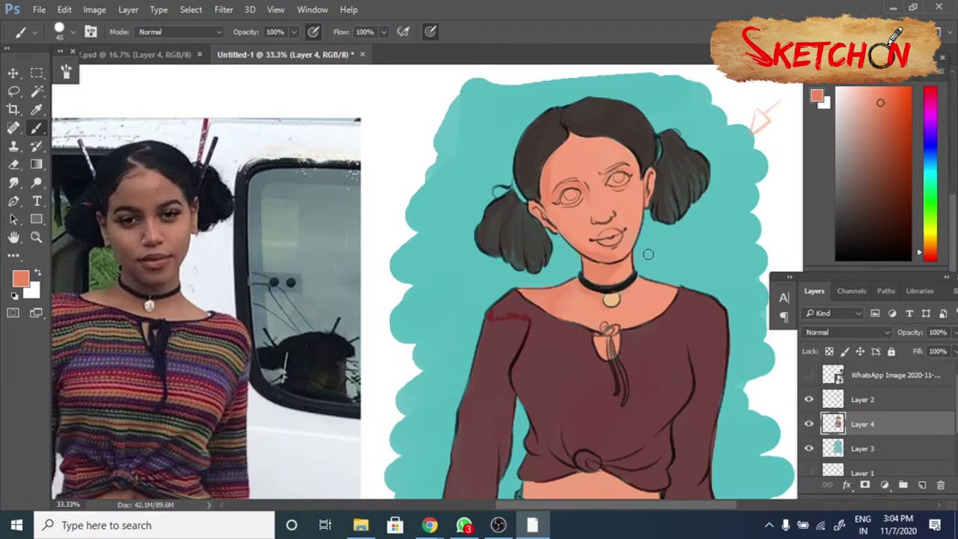
alt+click(629, 154)
Pick red-brown and brighter red tones, resizing the brush, for the lips and cheek blush
alt+click(651, 180)
alt+click(602, 188)
alt+click(591, 188)
key(])
key(])
key(])
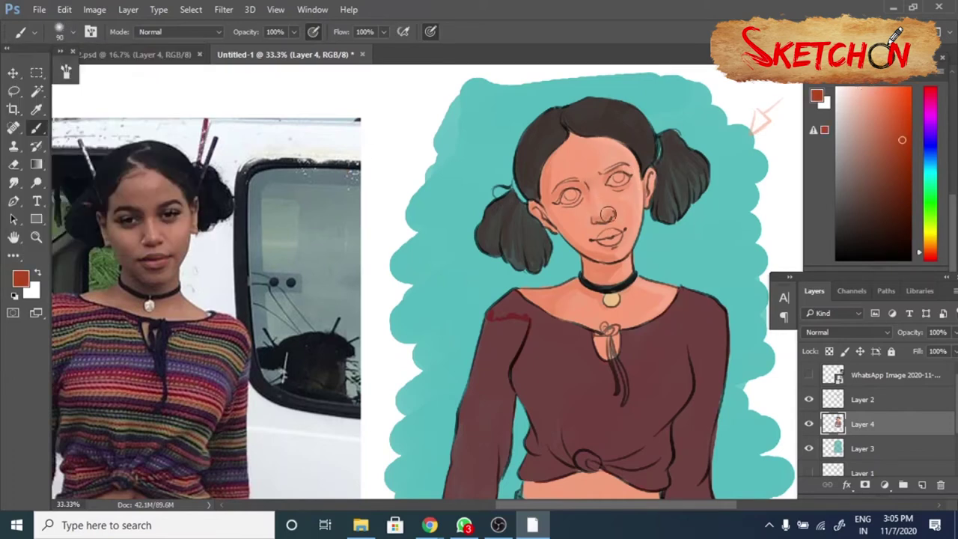
alt+click(606, 215)
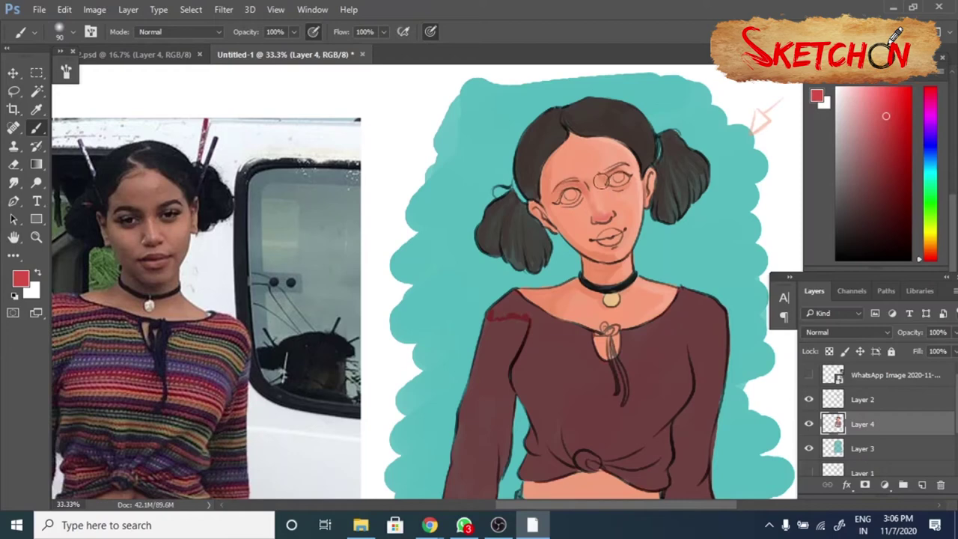
alt+click(654, 313)
key([)
key([)
key([)
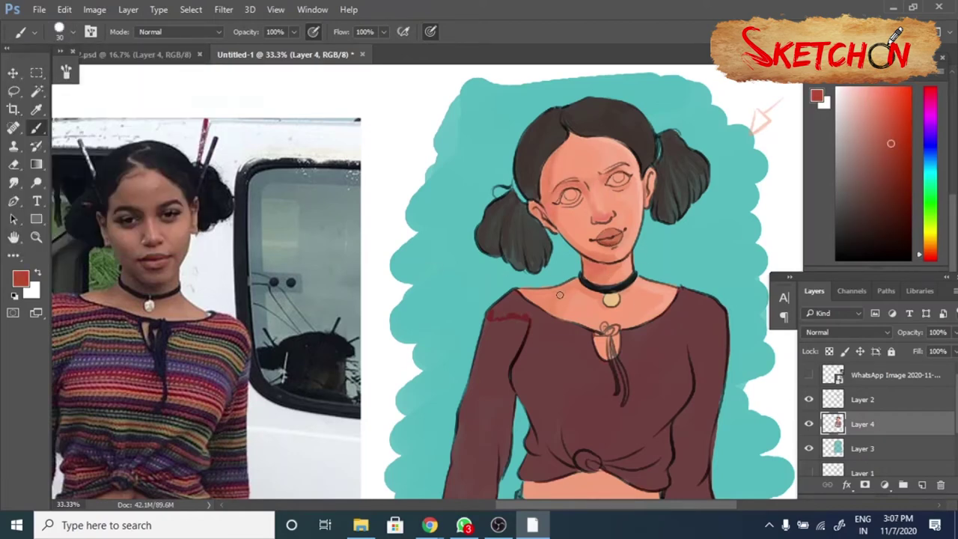
key(ctrl+plus)
alt+click(685, 239)
key([)
key([)
key([)
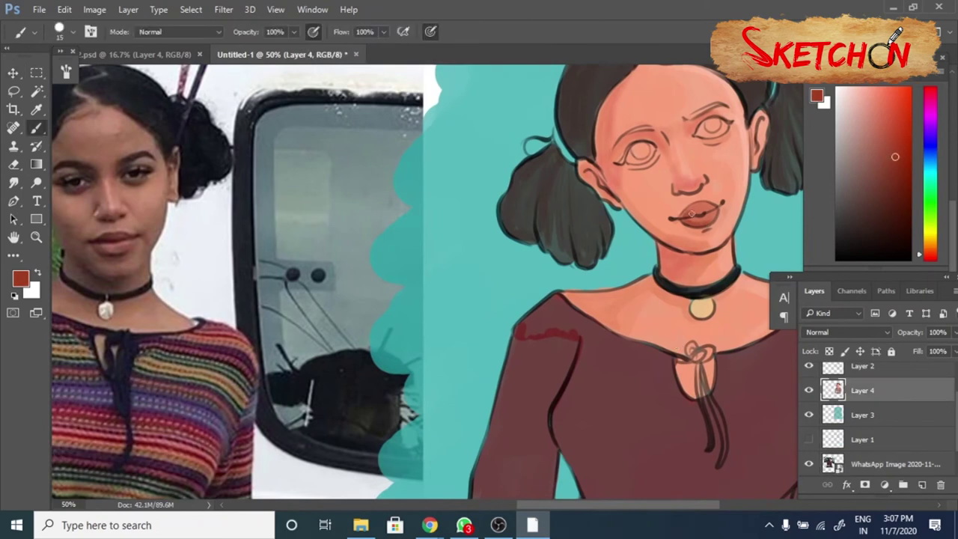
Paint near-white pink eye whites into both eyes
alt+click(686, 239)
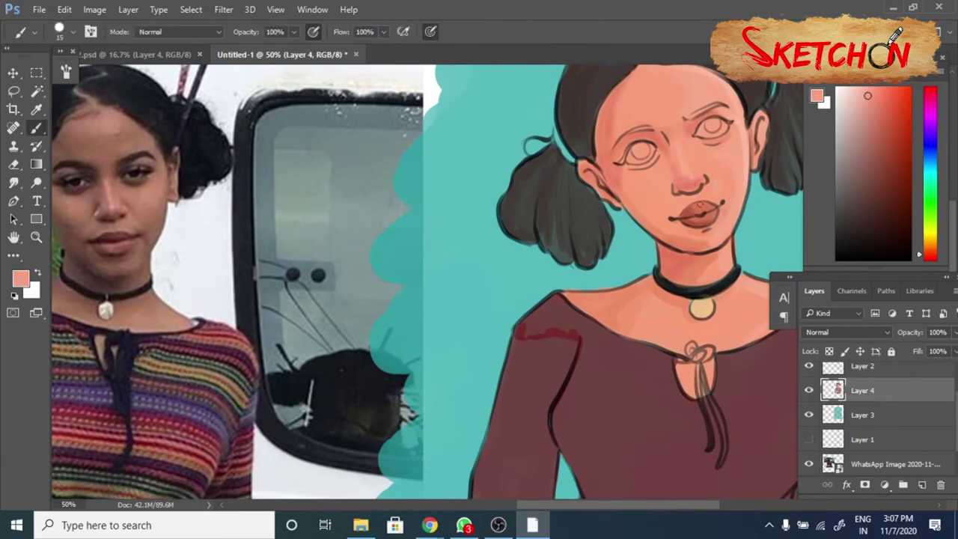
alt+click(708, 211)
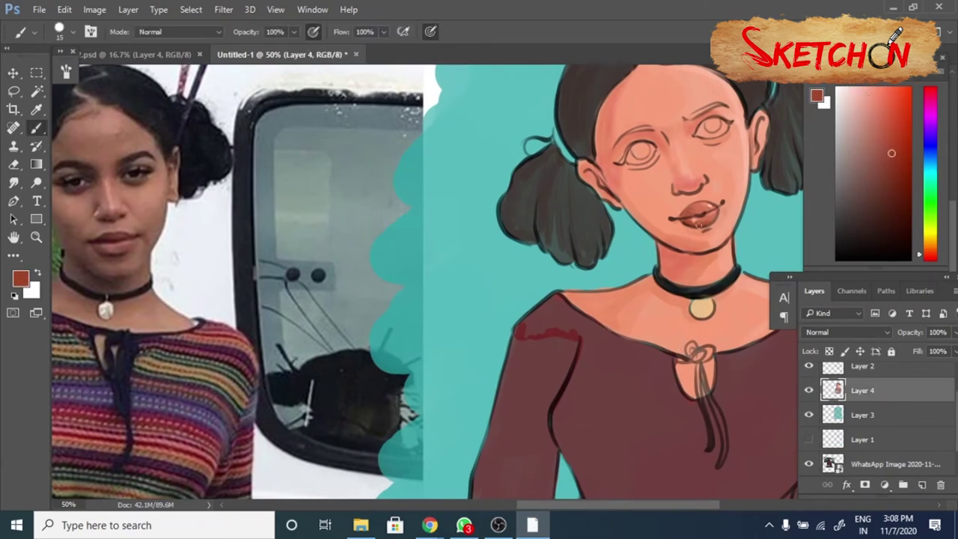
alt+click(679, 190)
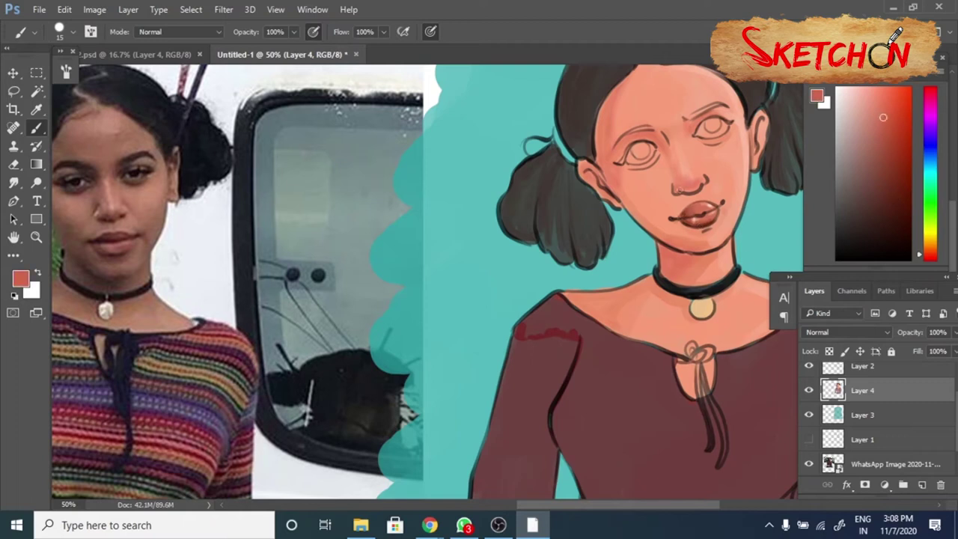
alt+click(693, 196)
alt+click(691, 184)
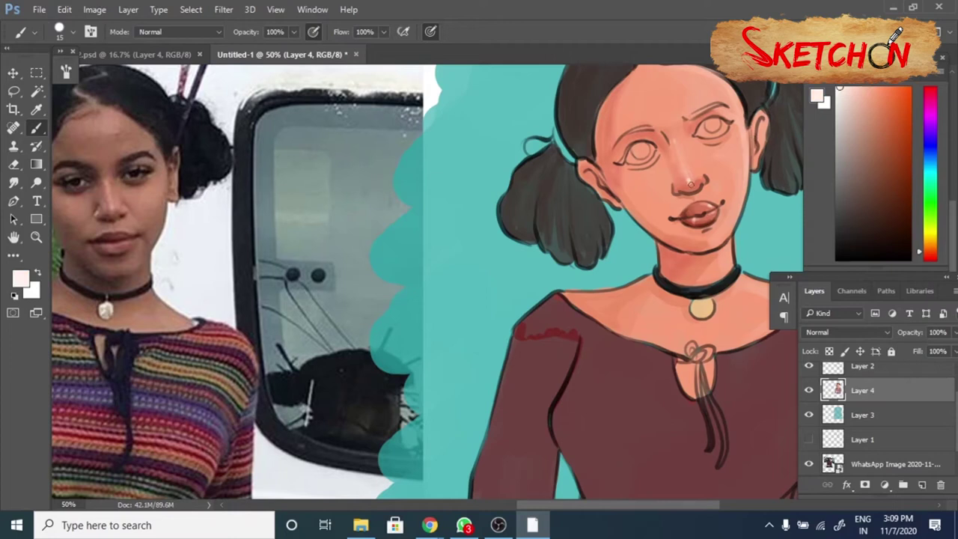
drag(627, 155, 656, 156)
drag(700, 129, 724, 129)
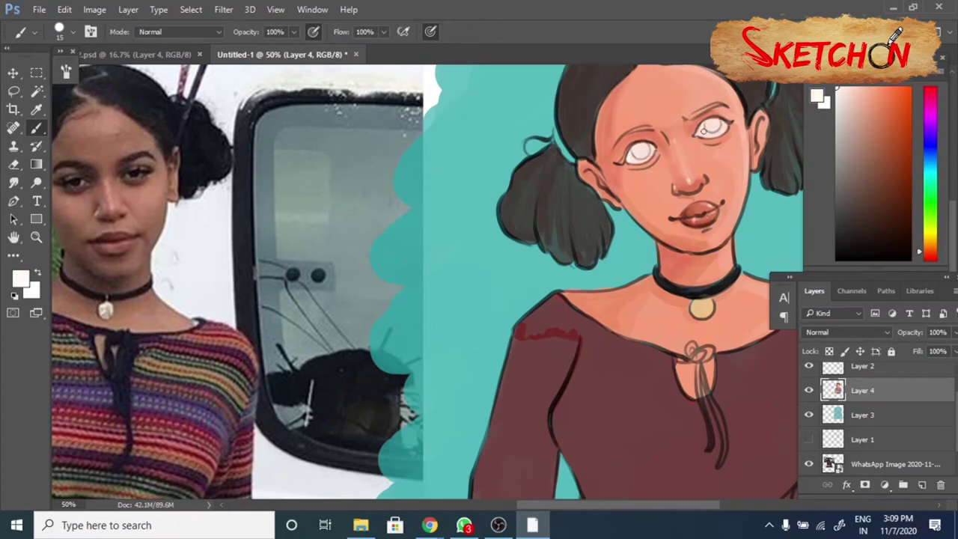
Paint blue-grey and dark blue irises with a darker pupil, then pick near-white for highlights
alt+click(696, 283)
click(867, 204)
drag(634, 149, 645, 153)
click(873, 224)
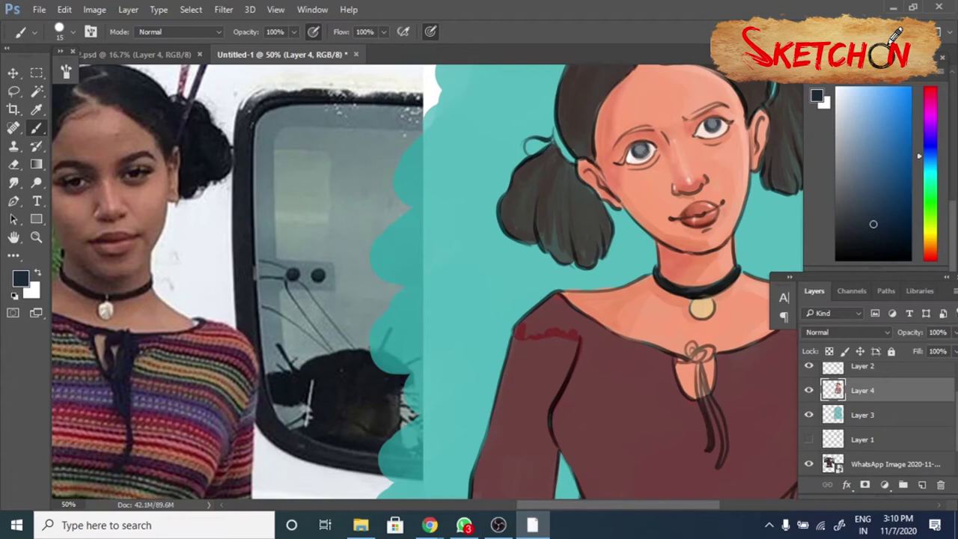
click(849, 110)
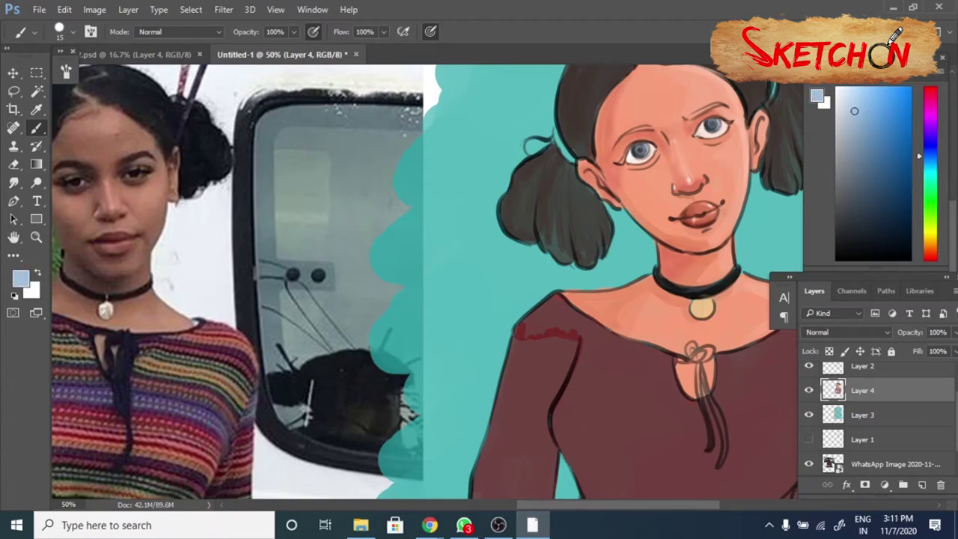
click(895, 191)
drag(631, 149, 638, 154)
click(837, 91)
Add a brown brow mark above the left eye and mix reddish-brown detail tones
alt+click(642, 148)
click(931, 250)
click(899, 199)
drag(629, 130, 645, 128)
alt+click(720, 109)
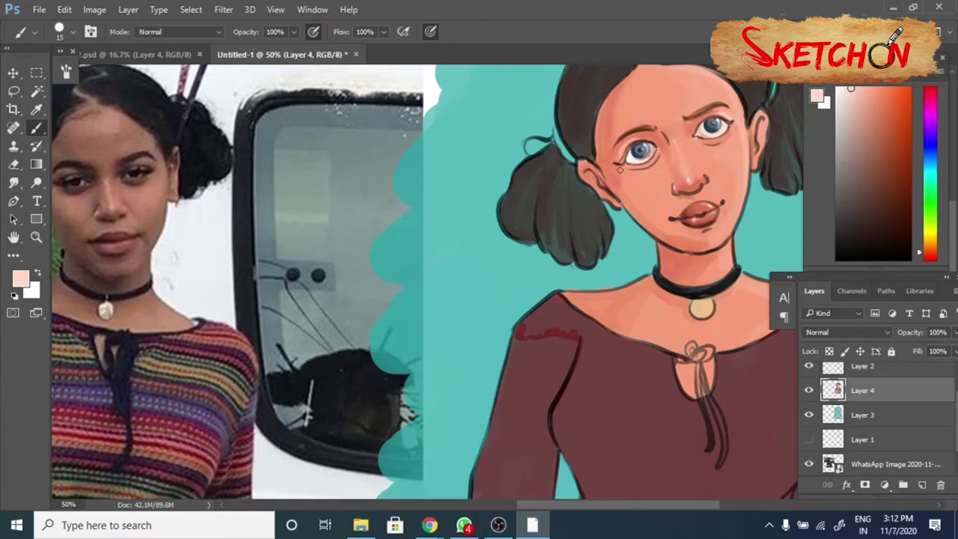
alt+click(667, 314)
alt+click(630, 140)
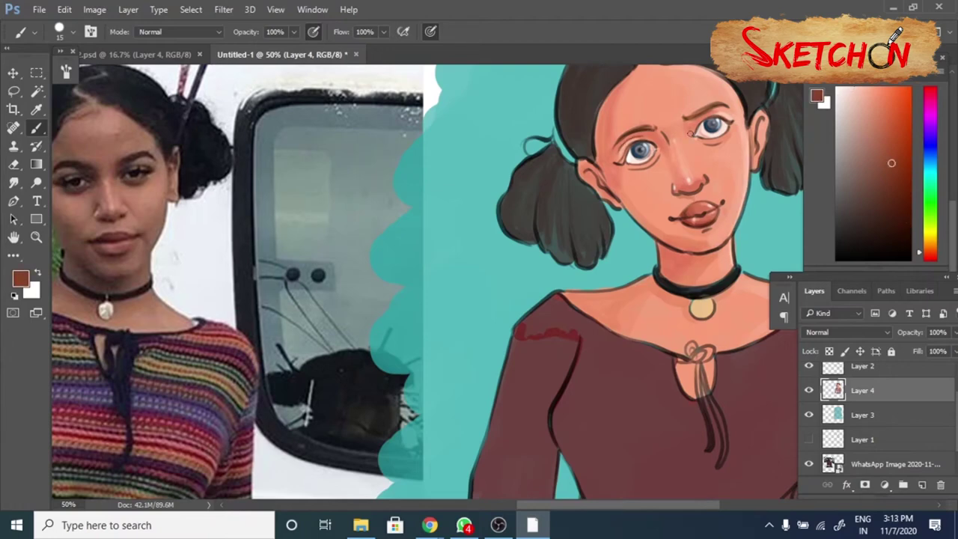
key(ctrl+minus)
Darken both hair buns and the hairline with a large black brush
key(d)
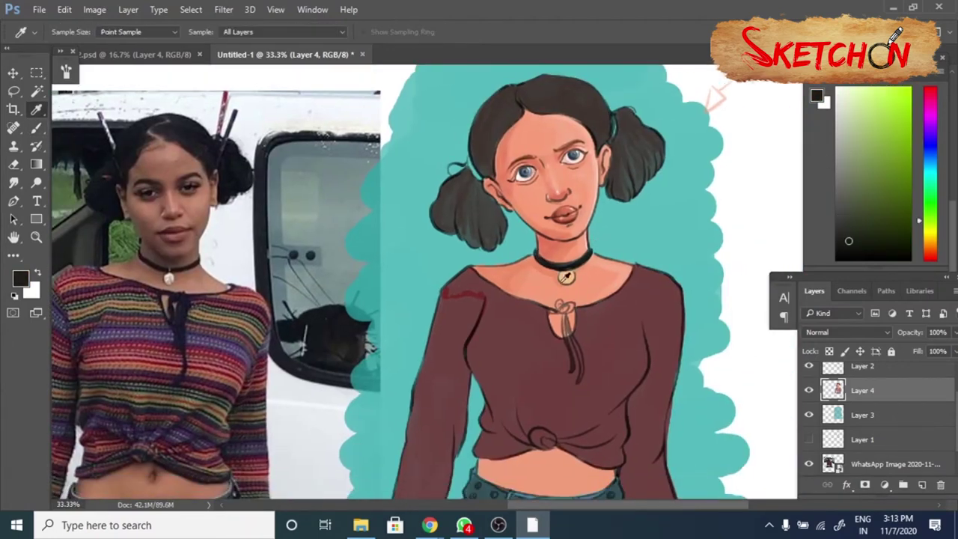
key(bracketright)
key(bracketright)
key(bracketright)
mouse_move(483, 202)
mouse_down()
mouse_move(466, 220)
mouse_move(449, 183)
mouse_up()
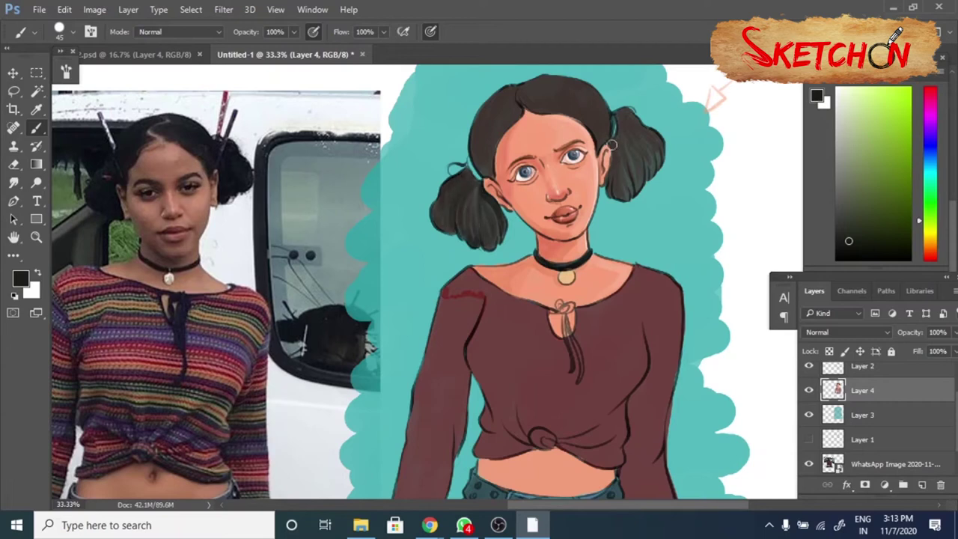
mouse_move(611, 146)
mouse_down()
mouse_move(641, 161)
mouse_move(647, 143)
mouse_up()
mouse_move(495, 160)
mouse_down()
mouse_move(481, 112)
mouse_move(543, 126)
mouse_move(583, 99)
mouse_up()
Sample the skin and hair tones and pick orange for the hair ties
alt+click(534, 138)
key(bracketleft)
key(bracketleft)
key(bracketleft)
alt+click(590, 109)
key(bracketright)
key(bracketright)
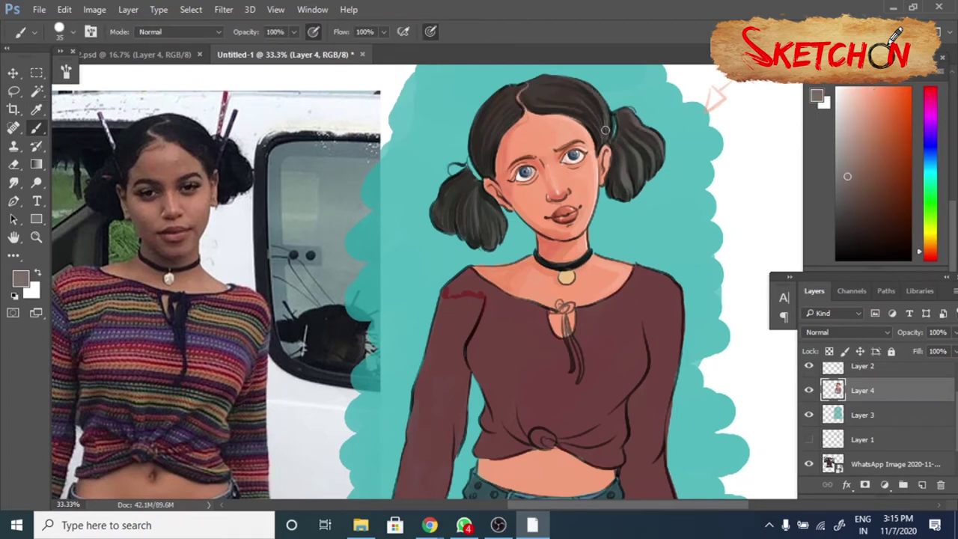
alt+click(503, 101)
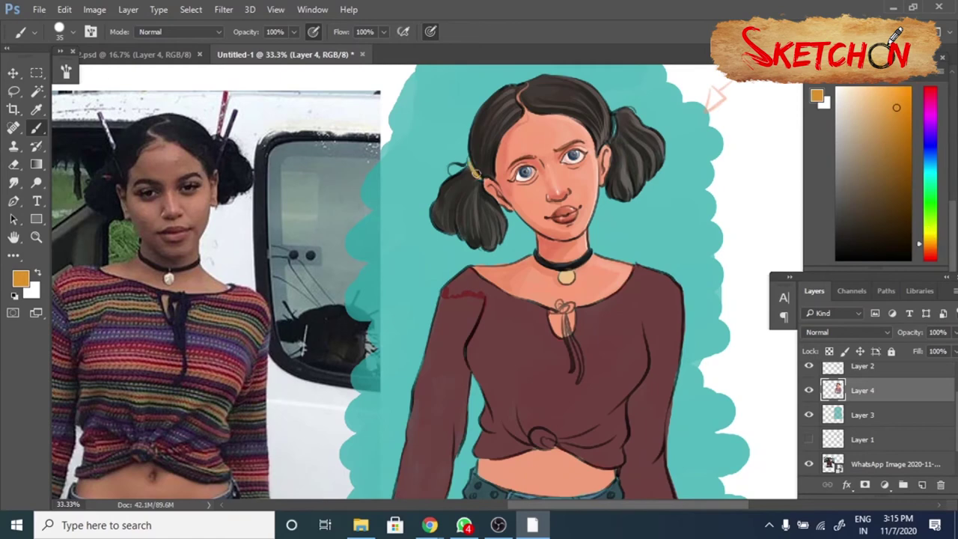
alt+click(612, 261)
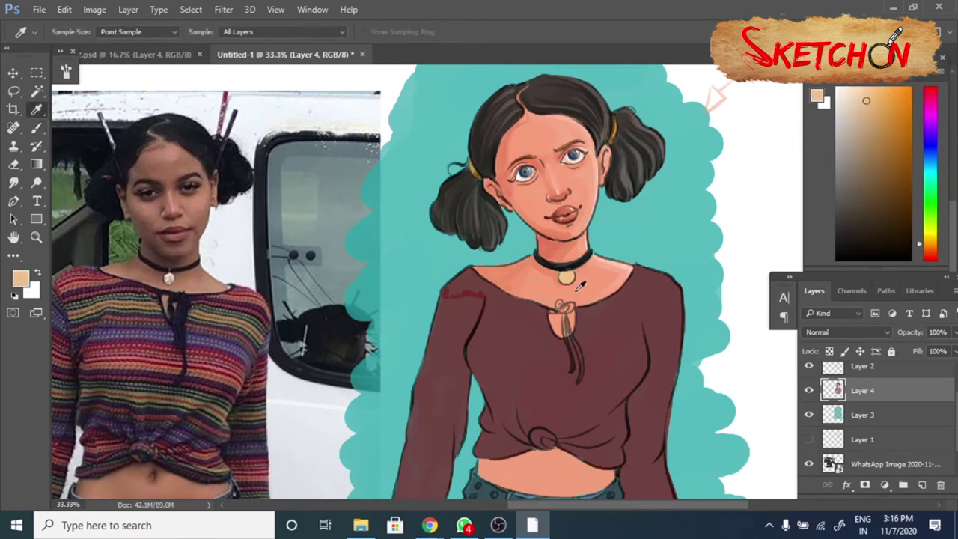
alt+click(565, 264)
Pick orange, skin and dark brown tones around the lower body, including the navel
drag(486, 465, 509, 366)
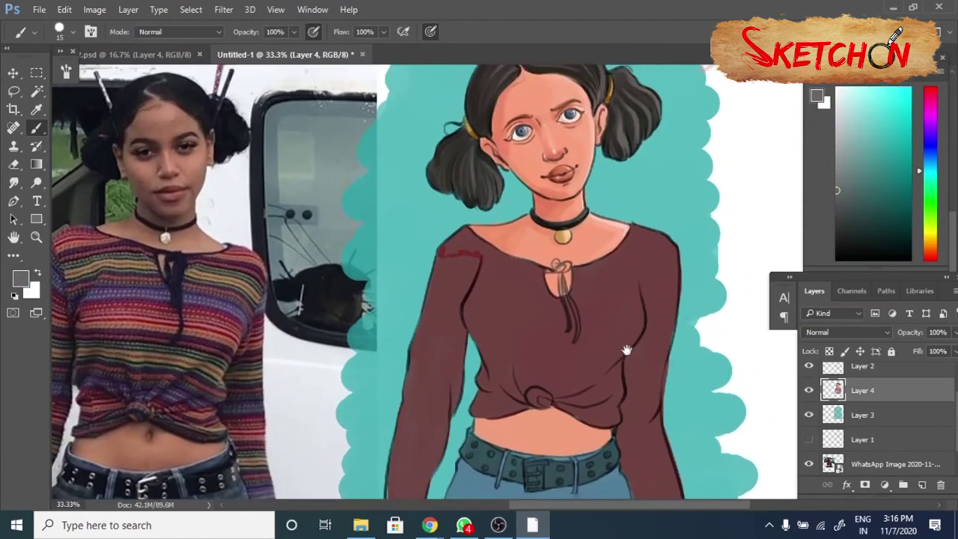
alt+click(509, 363)
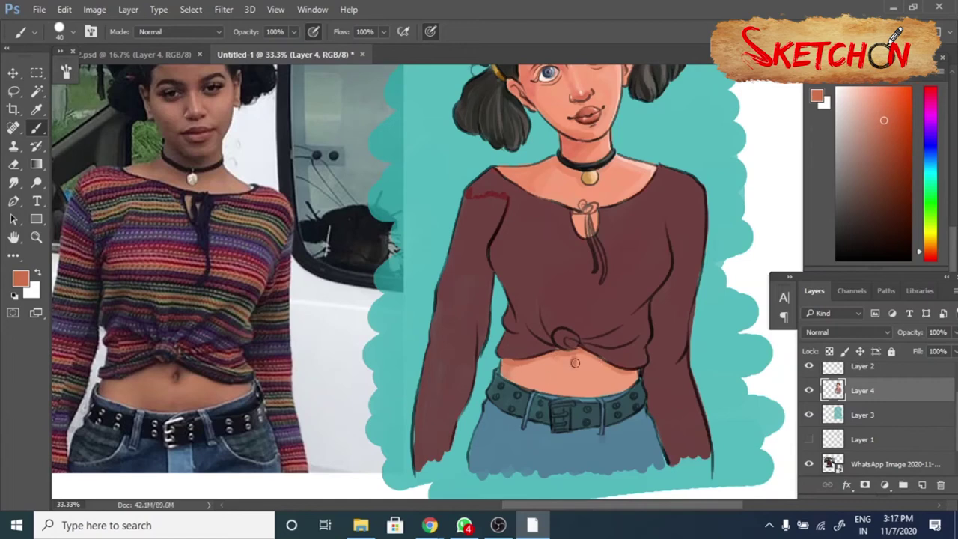
alt+click(590, 360)
alt+click(670, 336)
alt+click(573, 362)
key(ctrl+minus)
key(ctrl+plus)
Draw navy and dark red hair sticks into the buns
drag(576, 198, 568, 228)
click(921, 255)
click(902, 155)
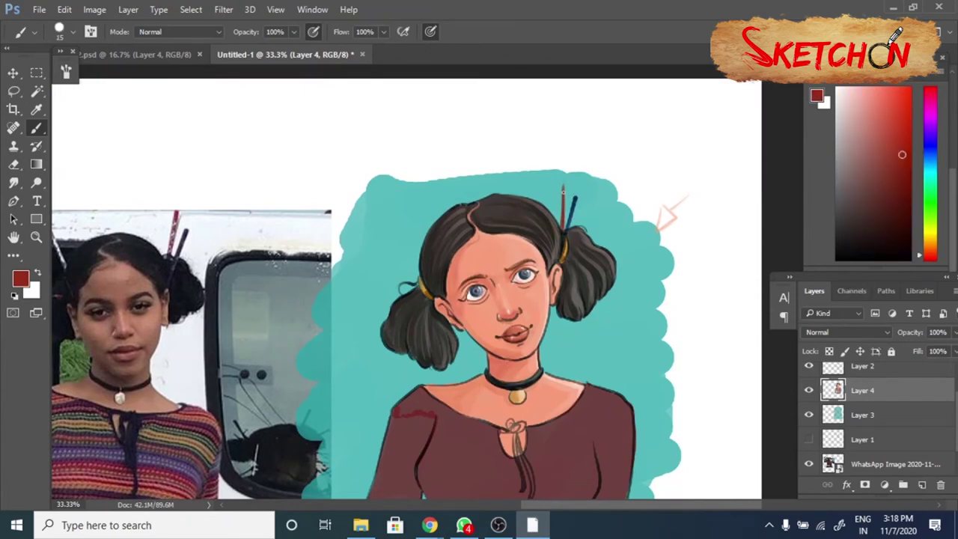
drag(563, 195, 629, 202)
drag(468, 243, 485, 286)
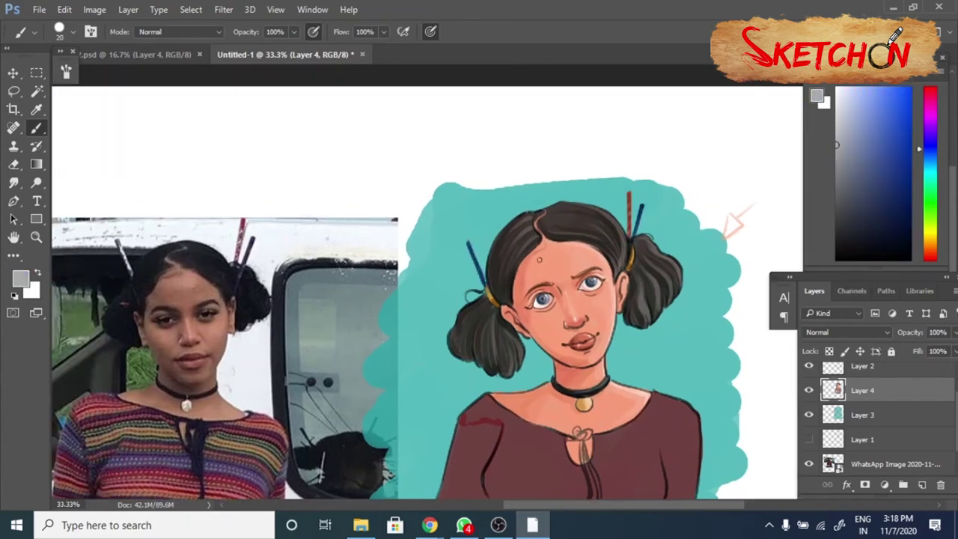
key(ctrl+minus)
key(ctrl+minus)
Create empty Layer 5 and pick a gold painting colour
key(ctrl+plus)
click(922, 485)
click(930, 238)
click(891, 113)
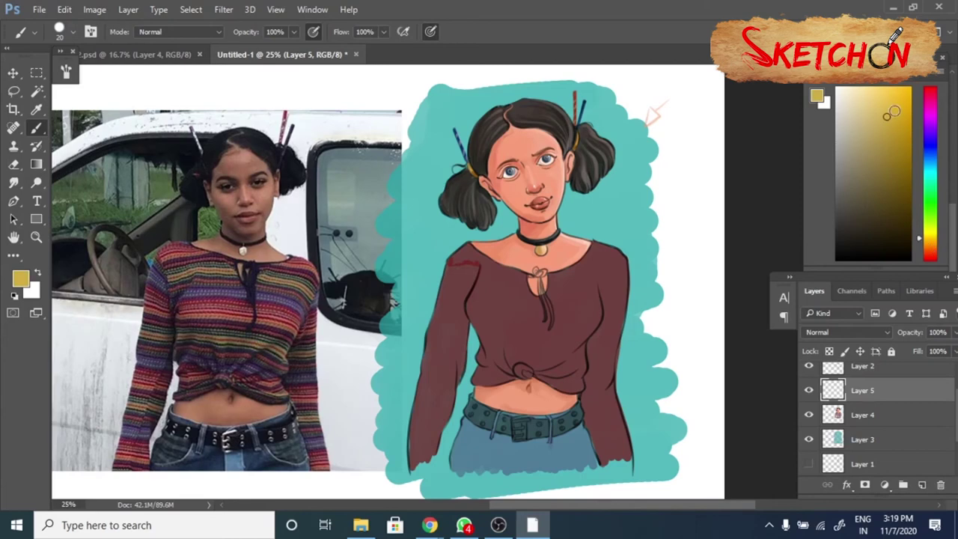
On Layer 4, shade both sleeve edges with maroon sampled from the shirt
click(863, 415)
alt+click(524, 314)
drag(451, 267, 427, 367)
drag(463, 307, 462, 374)
mouse_move(458, 352)
mouse_down()
mouse_move(437, 450)
mouse_move(432, 442)
mouse_up()
drag(419, 405, 411, 470)
mouse_move(603, 314)
mouse_down()
mouse_move(587, 390)
mouse_move(595, 457)
mouse_up()
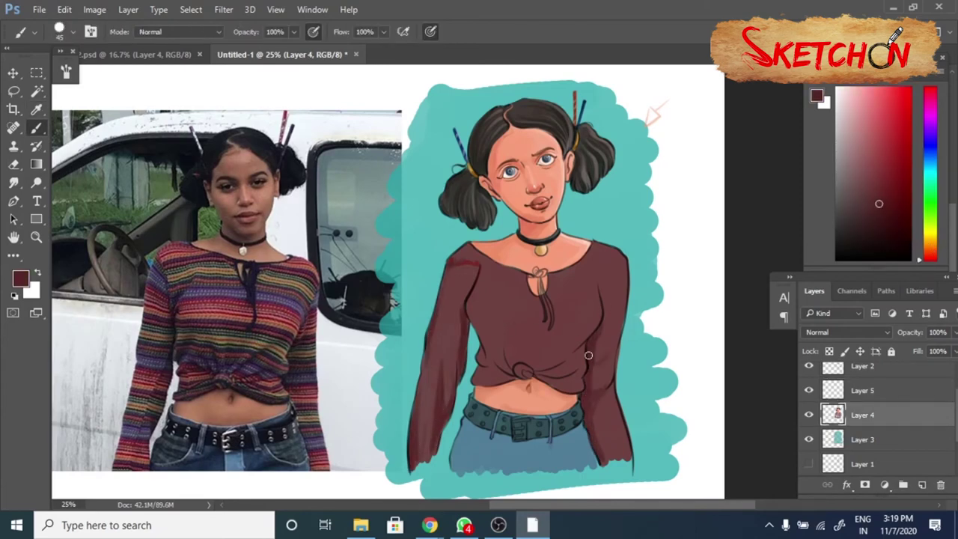
Sample lighter and darker shirt maroons, then move up to Layer 5
alt+click(621, 328)
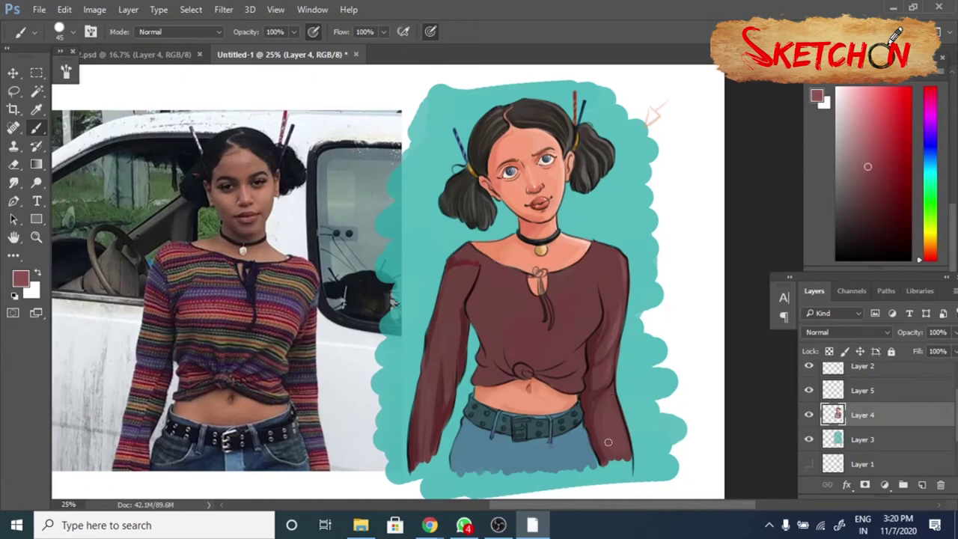
alt+click(556, 383)
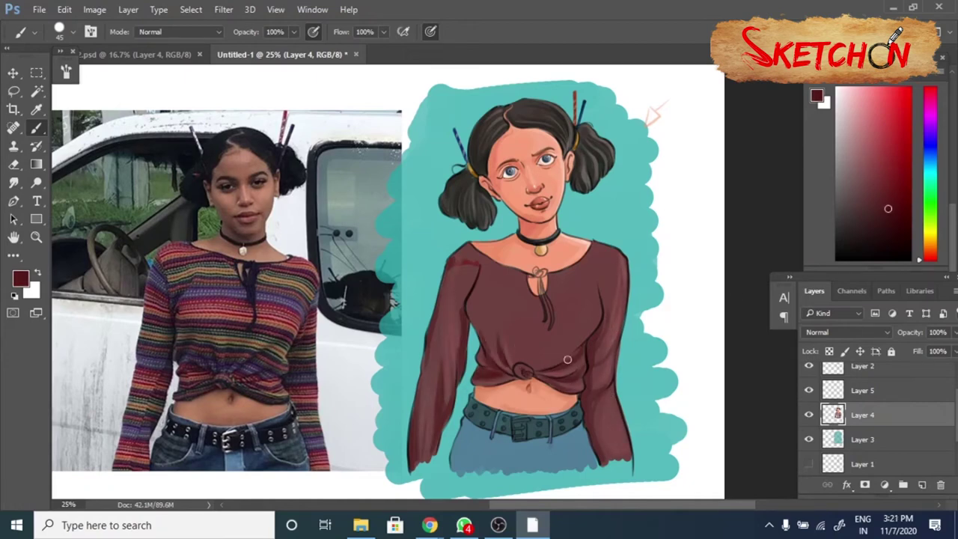
alt+click(496, 334)
alt+click(561, 326)
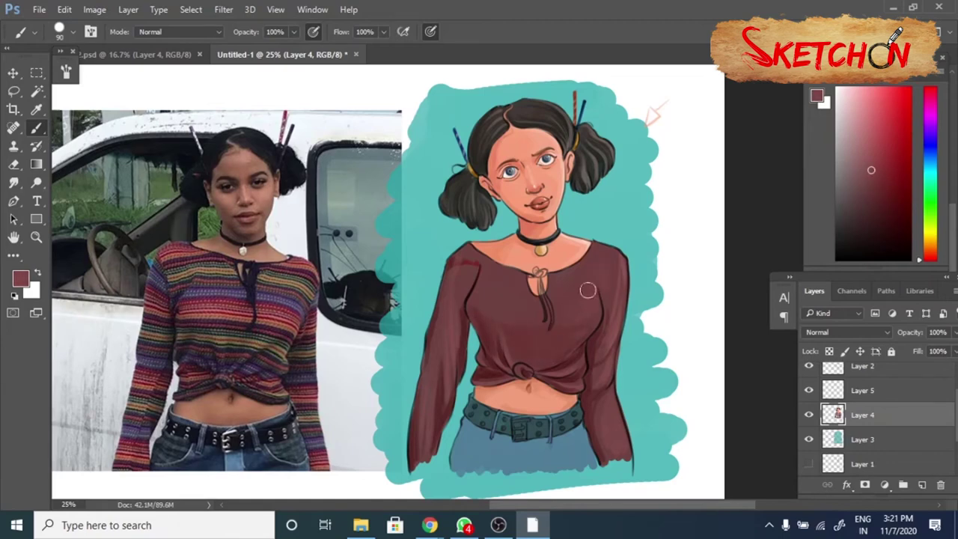
key(alt+bracketright)
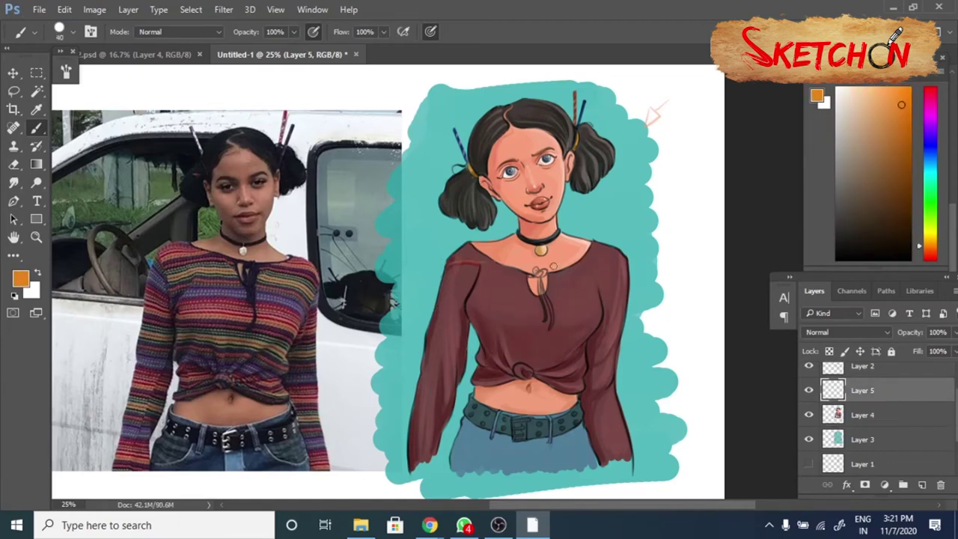
Paint orange stripes across the shirt and sleeves, covering one with maroon
drag(465, 312, 602, 313)
drag(515, 345, 620, 336)
drag(433, 329, 461, 339)
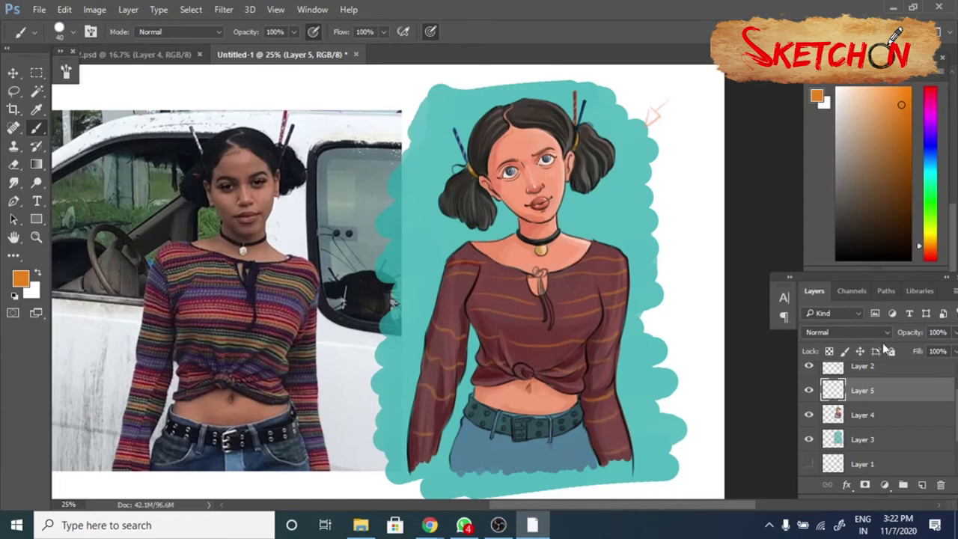
alt+click(518, 351)
drag(476, 284, 608, 277)
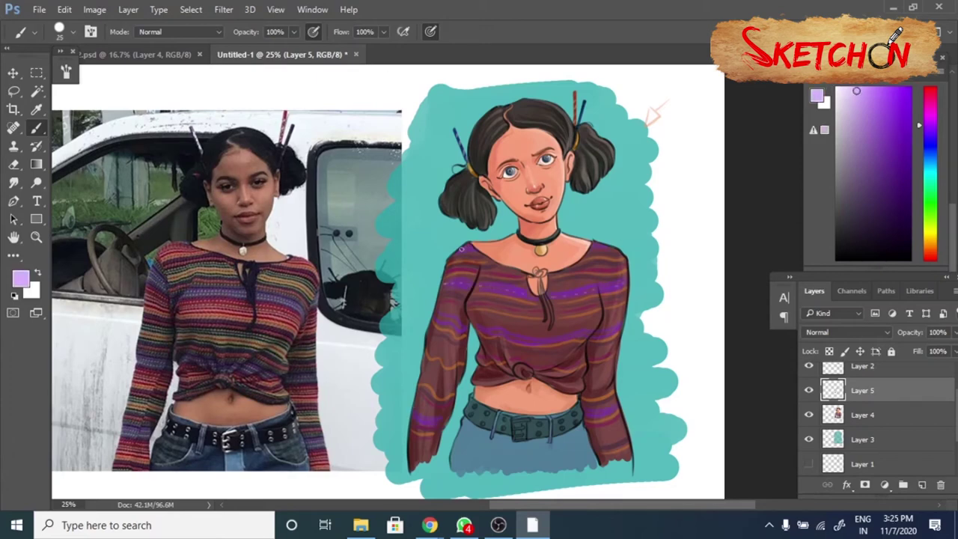
Paint two green stripes across the chest and lower shirt
click(936, 212)
click(900, 169)
mouse_move(472, 322)
mouse_down()
mouse_move(557, 327)
mouse_move(626, 313)
mouse_up()
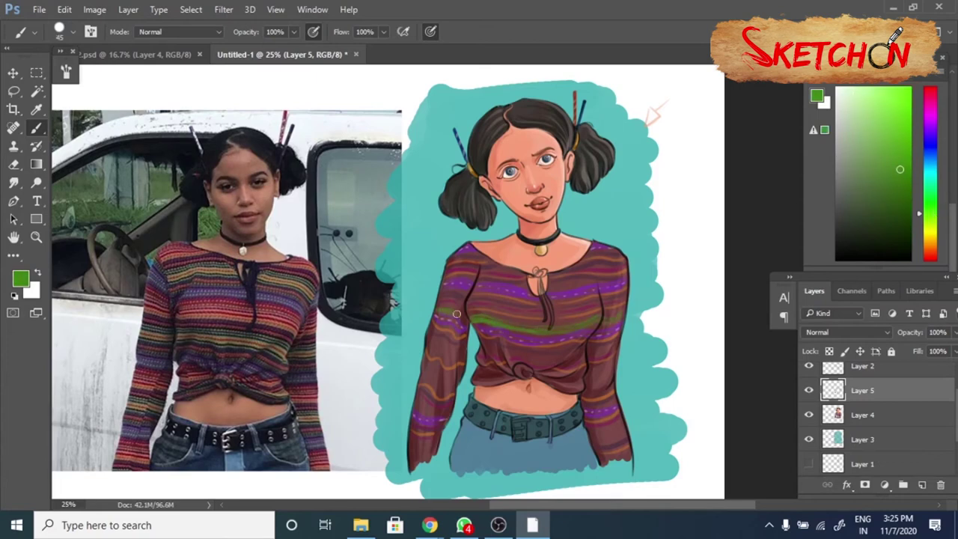
drag(425, 366, 614, 370)
Add orange stripes across the shirt, along the hem and on both sleeves
click(908, 98)
click(931, 239)
mouse_move(438, 318)
mouse_down()
mouse_move(544, 322)
mouse_move(626, 308)
mouse_up()
drag(423, 376, 616, 378)
drag(591, 423, 621, 434)
drag(411, 436, 442, 443)
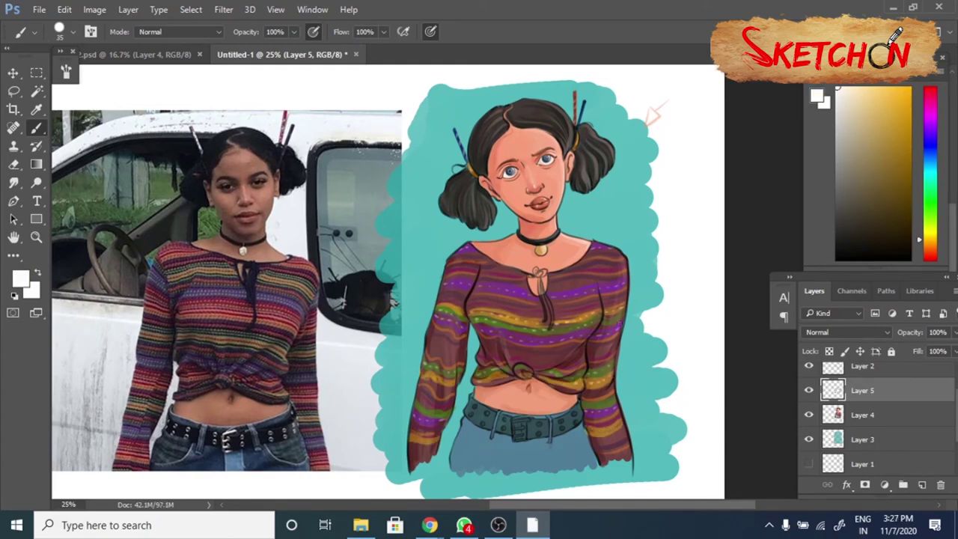
Darken a lower stripe with maroon and paint an indigo stripe across the upper shirt
alt+click(432, 334)
drag(460, 358, 569, 363)
alt+click(437, 344)
alt+click(611, 348)
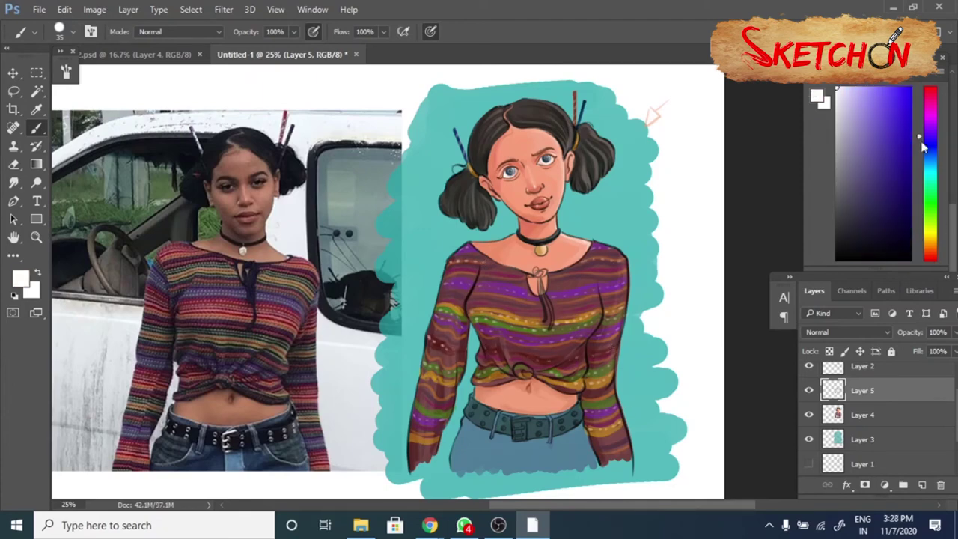
drag(444, 279, 606, 286)
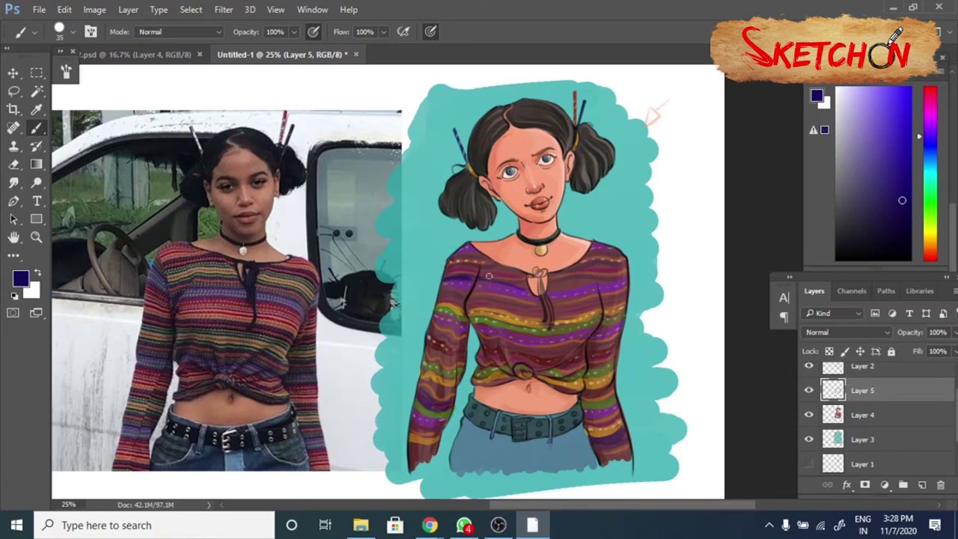
alt+click(515, 264)
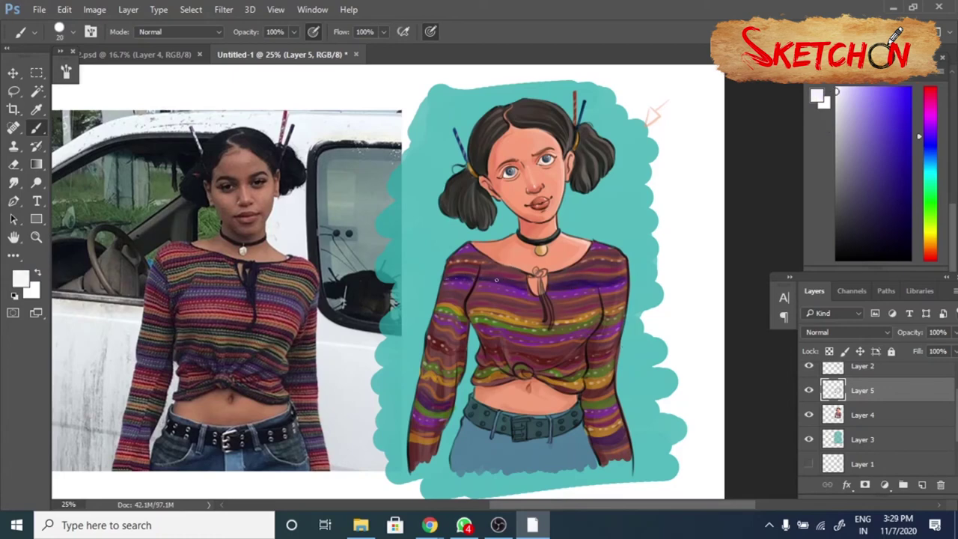
Shade the jeans and belt with darker blue
alt+click(479, 423)
drag(464, 426, 588, 442)
alt+click(533, 449)
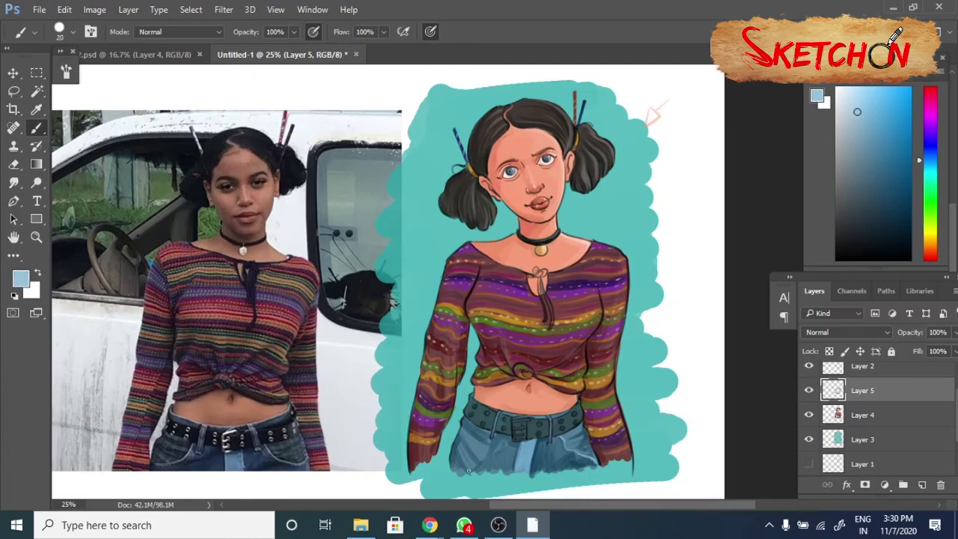
alt+click(486, 467)
drag(487, 467, 537, 439)
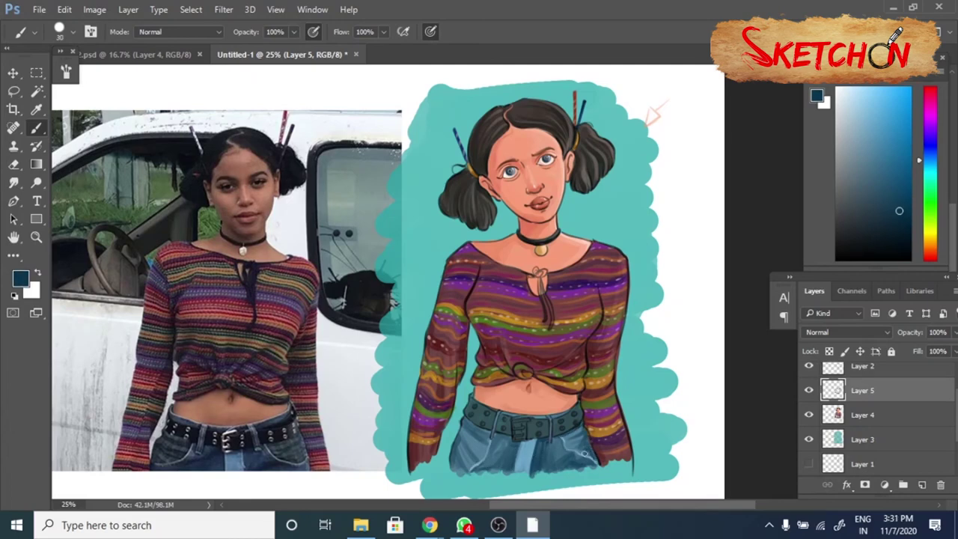
drag(471, 419, 517, 423)
Pick light blue and near-white highlight tones, then return to the base colour layer
alt+click(528, 457)
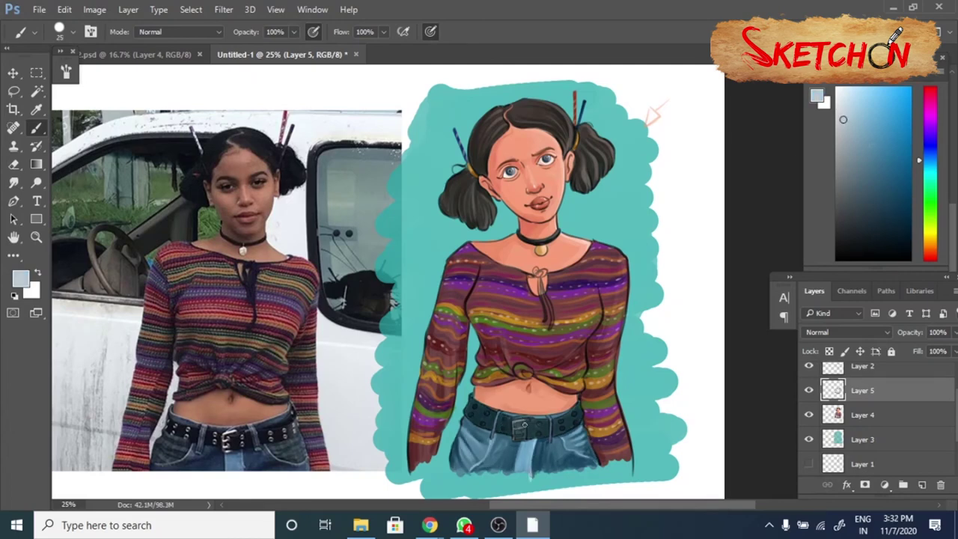
alt+click(532, 404)
alt+click(500, 412)
key(alt+bracketleft)
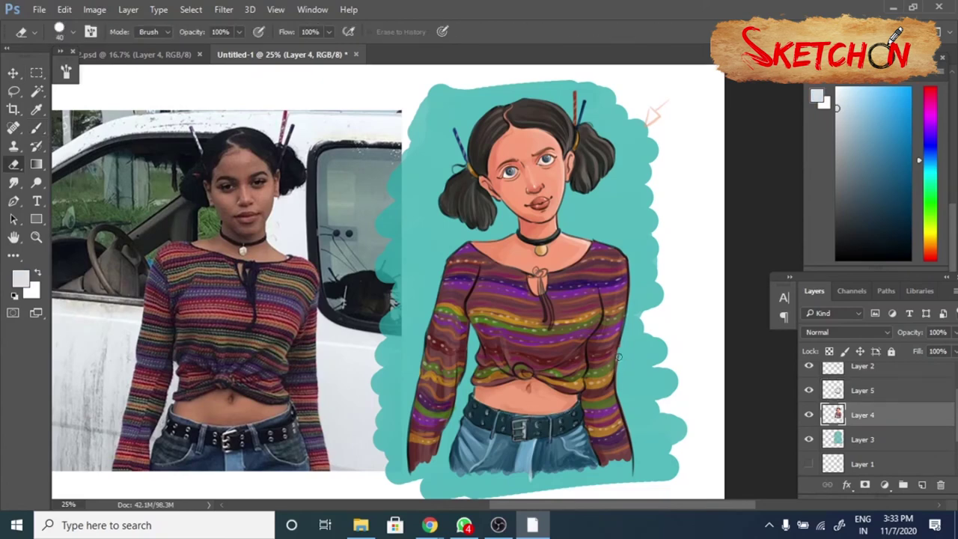
key(ctrl+plus)
alt+click(522, 238)
alt+click(522, 237)
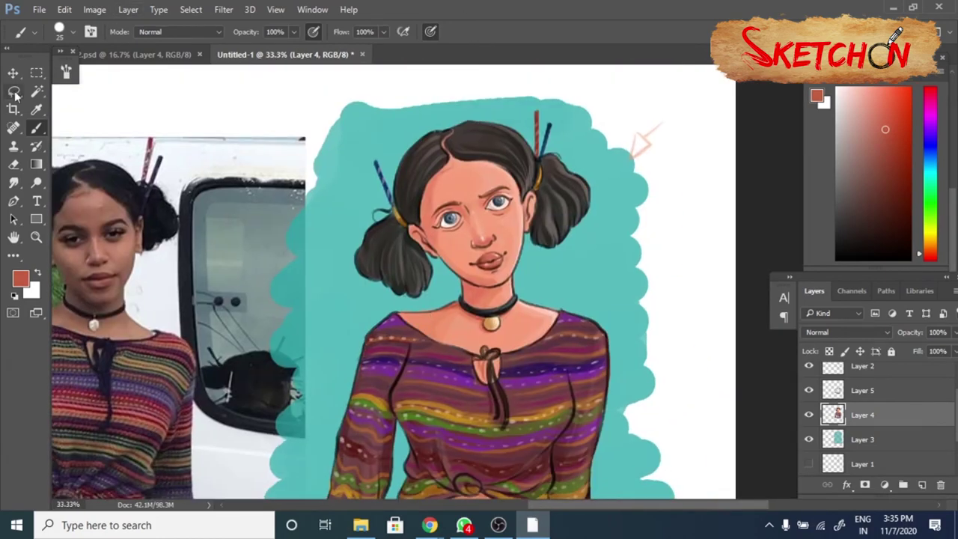
key(l)
click(932, 380)
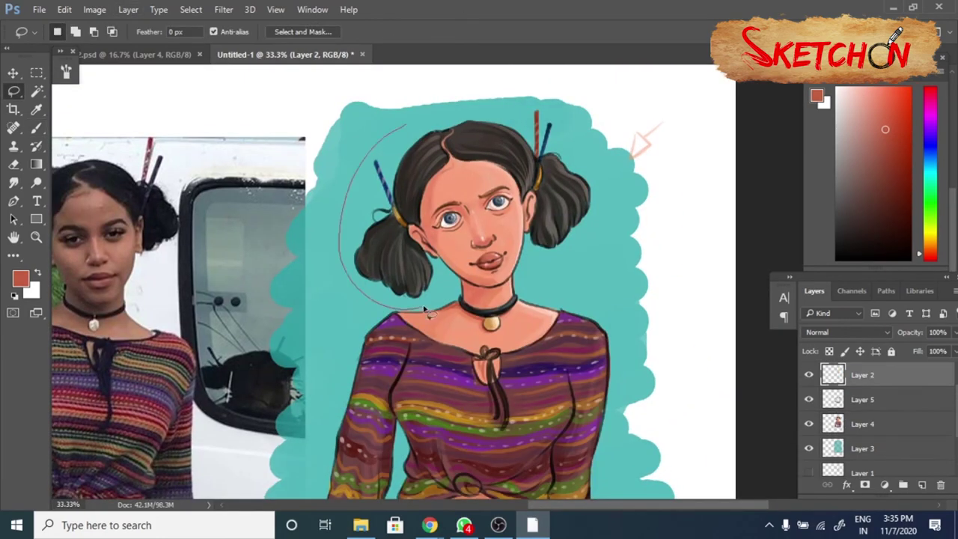
Give Layer 6 a dark brown Color Overlay
double_click(932, 379)
click(447, 375)
key(Return)
click(602, 357)
Start a near-black 17181f Color Overlay on Layer 2
click(898, 426)
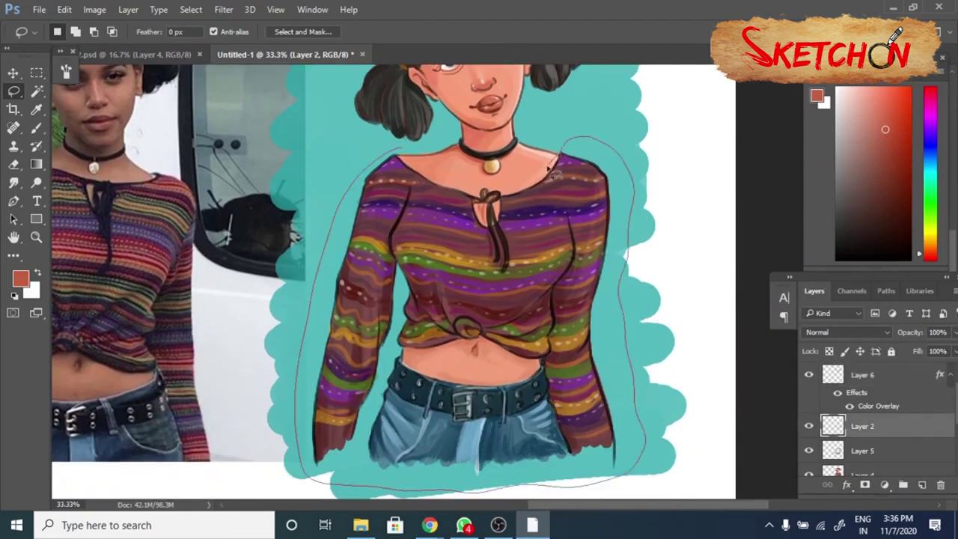
double_click(898, 426)
click(545, 171)
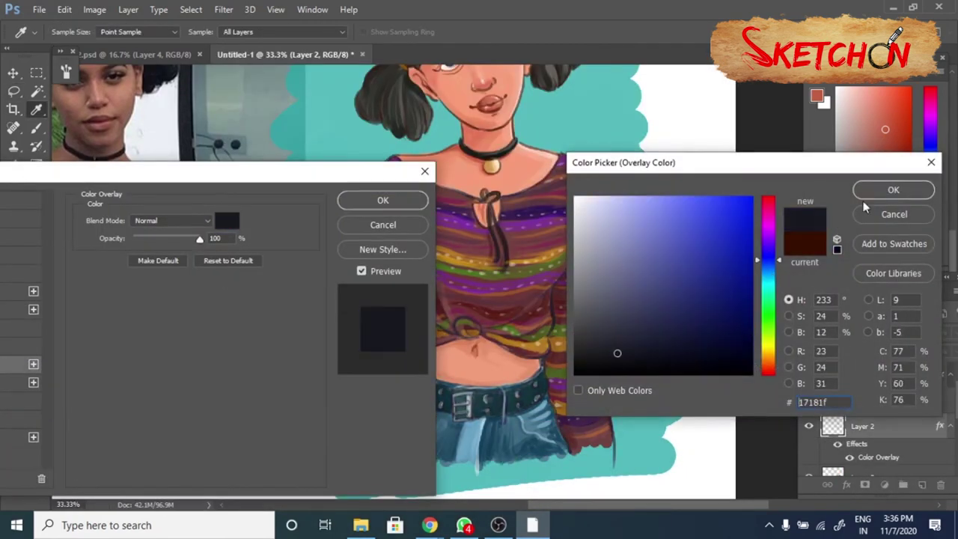